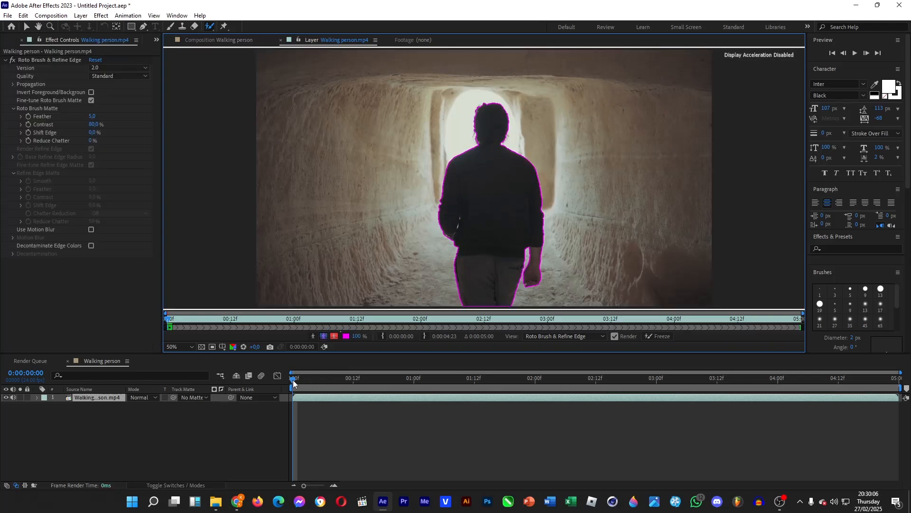
# Step: Try to exclude the gap between the man's left arm and torso with Roto Brush background strokes on several frames up to frame 9
pyautogui.press('pagedown')
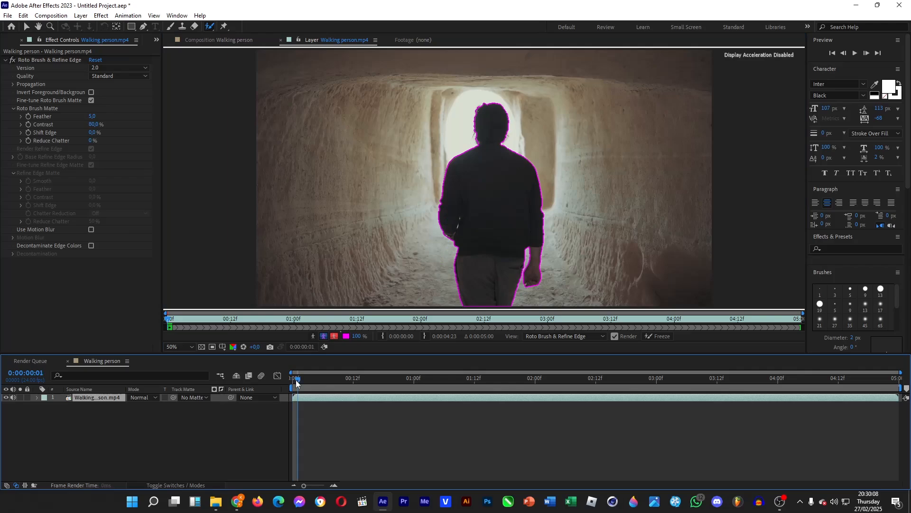
pyautogui.moveTo(296, 382); pyautogui.dragTo(337, 382)
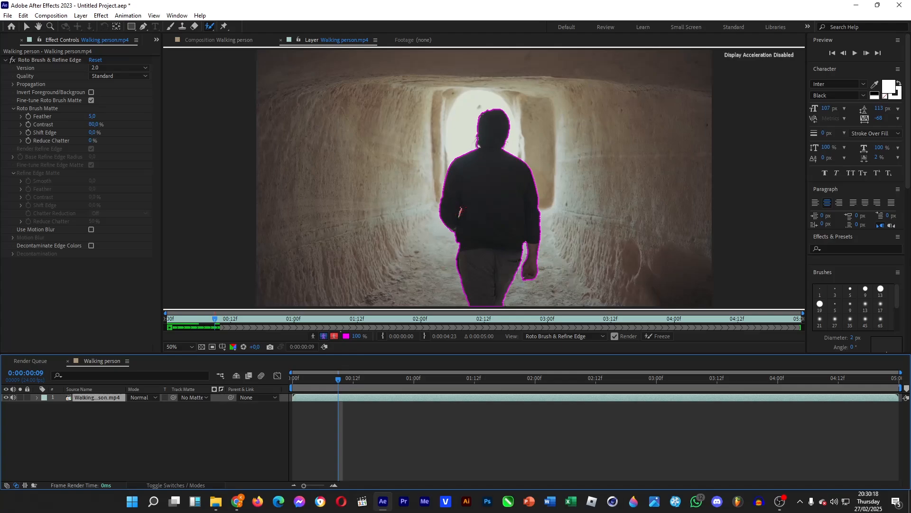
pyautogui.moveTo(459, 217); pyautogui.dragTo(461, 209)
pyautogui.moveTo(336, 376); pyautogui.dragTo(318, 382)
pyautogui.scroll(2, 449, 236)
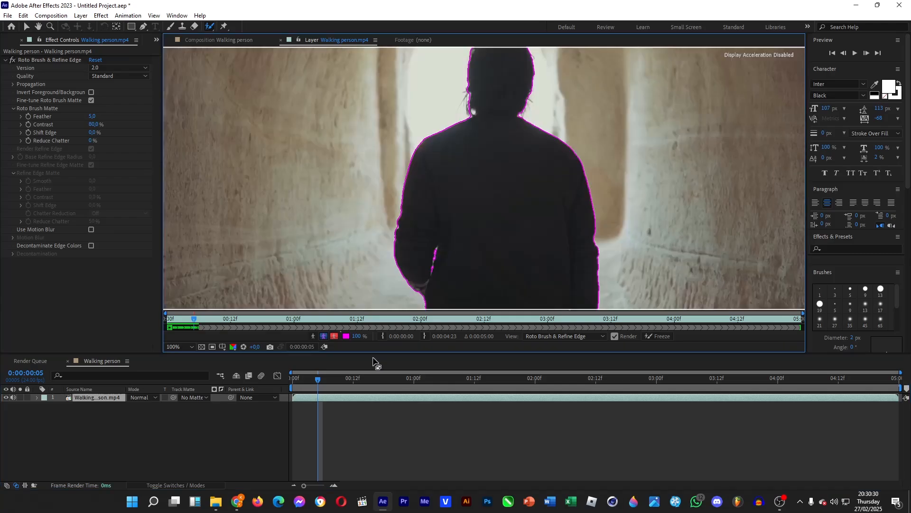
pyautogui.click(322, 379)
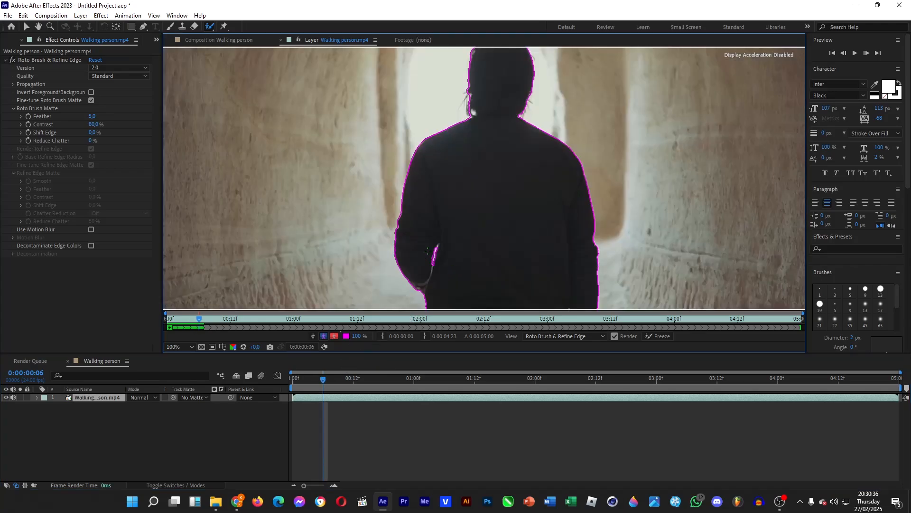
pyautogui.hotkey('ctrl', 'z')
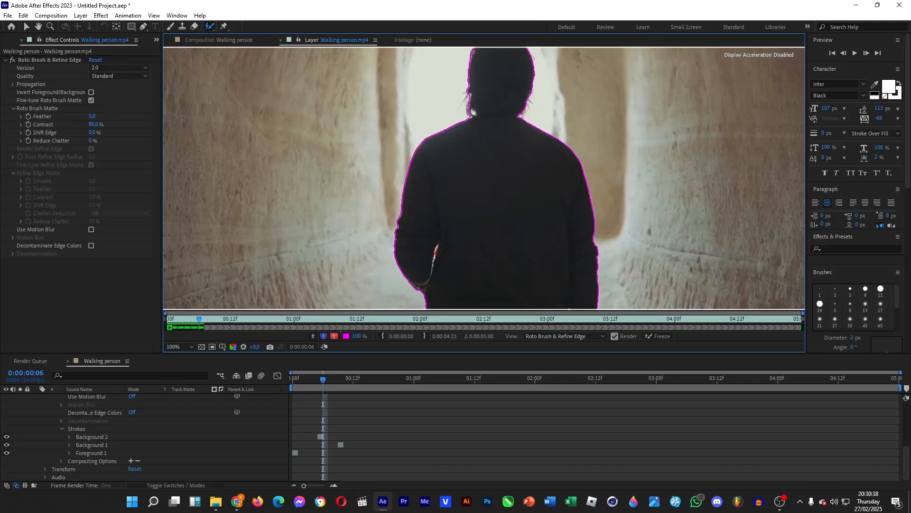
pyautogui.moveTo(438, 245); pyautogui.dragTo(432, 265)
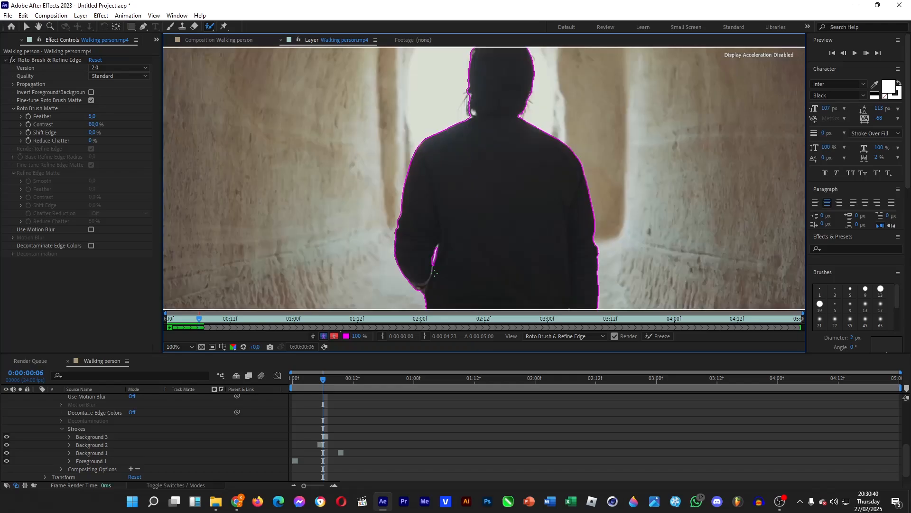
pyautogui.moveTo(323, 379)
pyautogui.mouseDown()
pyautogui.moveTo(352, 382)
pyautogui.moveTo(331, 386)
pyautogui.mouseUp()
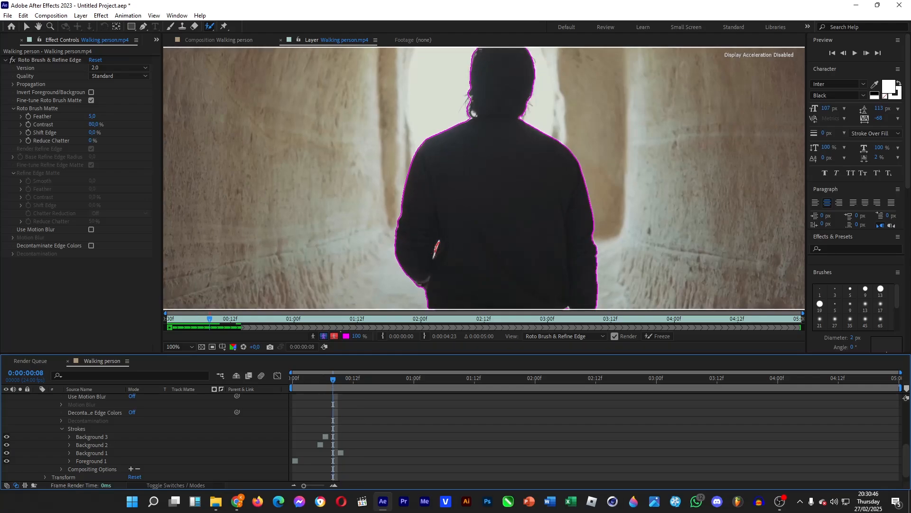
pyautogui.moveTo(439, 242); pyautogui.dragTo(433, 255)
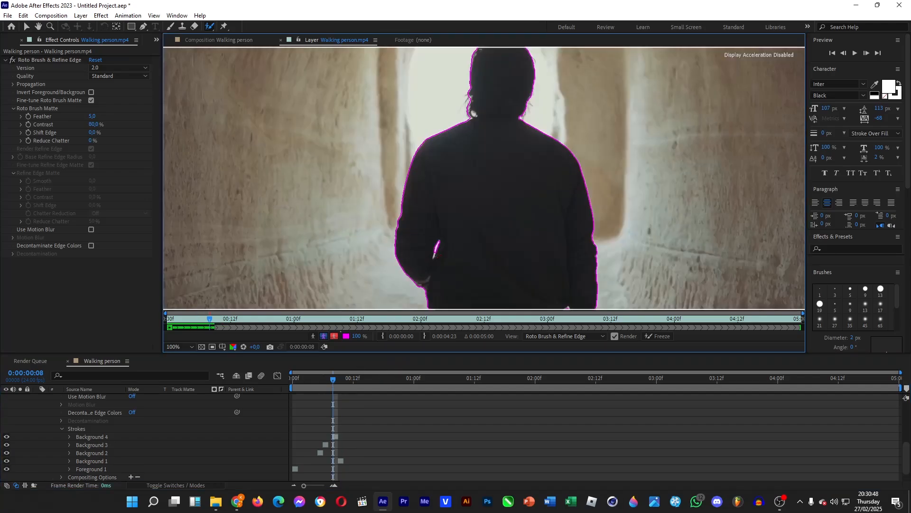
# Step: Undo all the background strokes painted in the arm gap, leaving only the original foreground stroke
pyautogui.hotkey('ctrl', 'z')
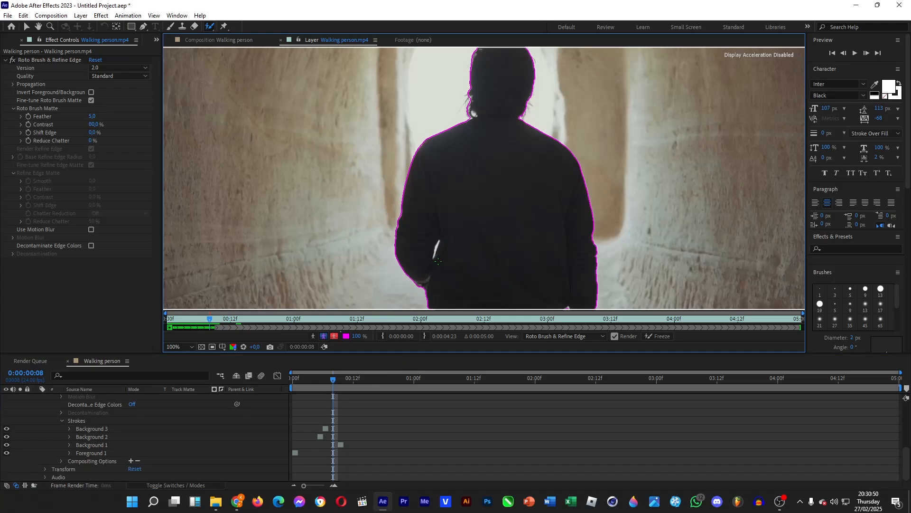
pyautogui.press('pageup')
pyautogui.press('pageup')
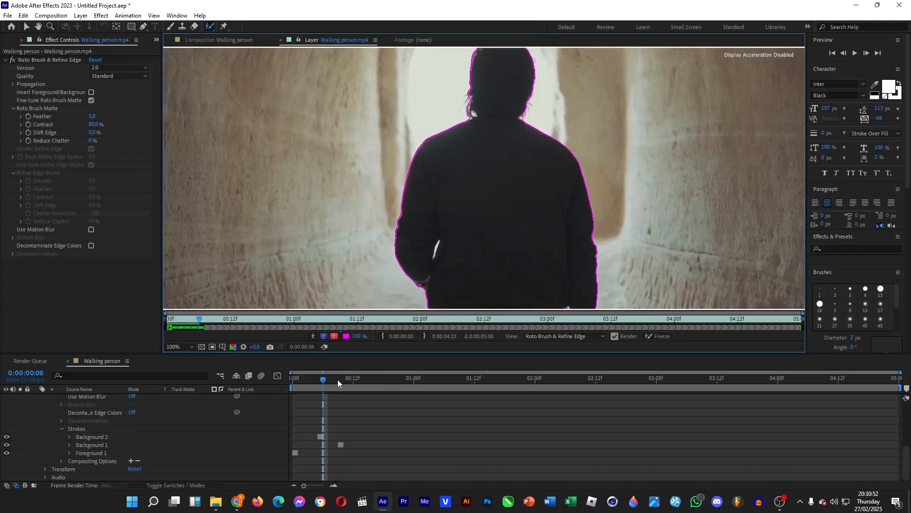
pyautogui.hotkey('ctrl', 'z')
pyautogui.hotkey('ctrl', 'z')
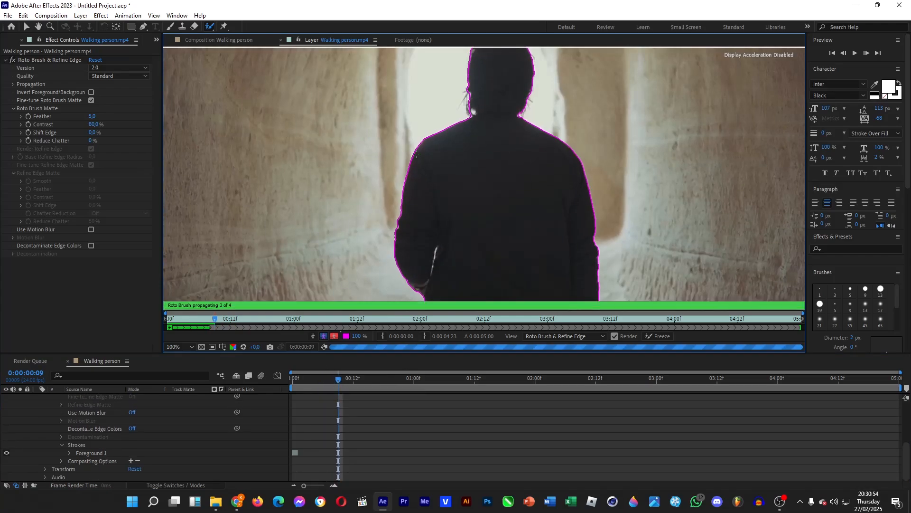
# Step: Review the Roto Brush outline up to frame 20, and check the cutout on the first frame in the composition view
pyautogui.scroll(-1, 417, 154)
pyautogui.moveTo(345, 386); pyautogui.dragTo(393, 380)
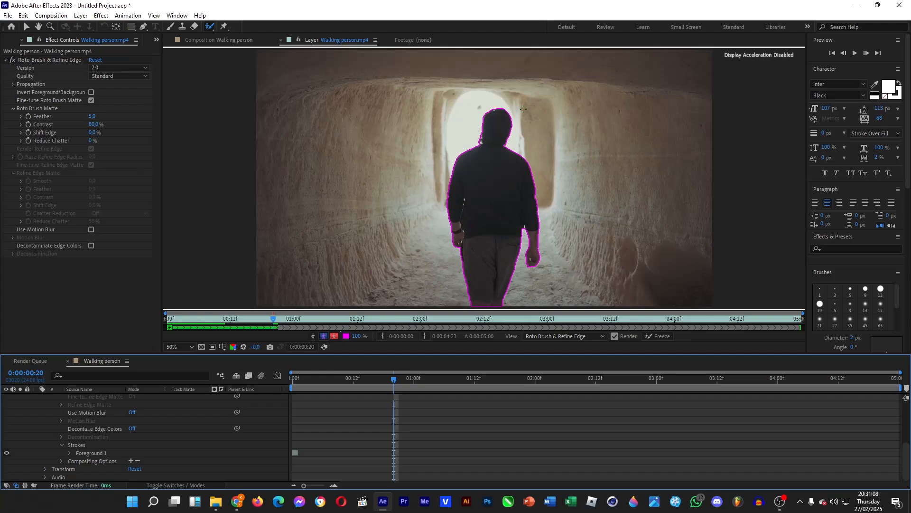
pyautogui.moveTo(300, 378); pyautogui.dragTo(280, 378)
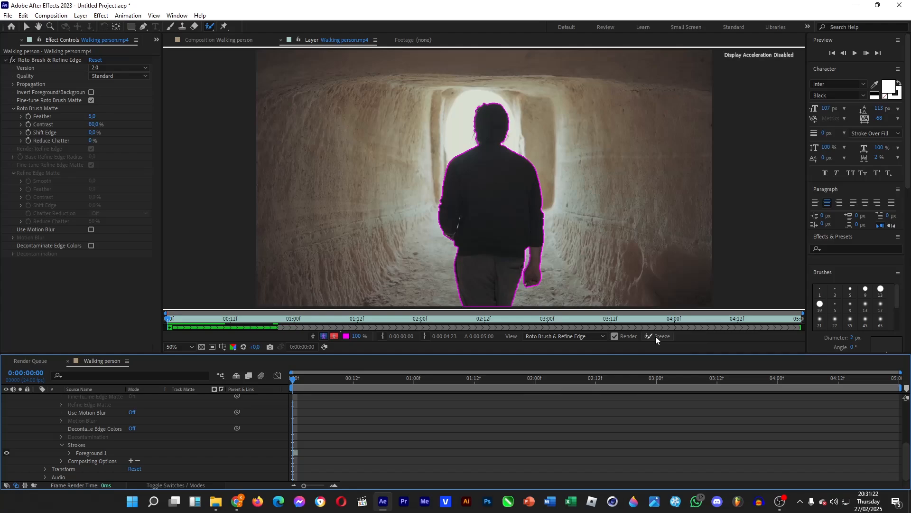
pyautogui.click(227, 41)
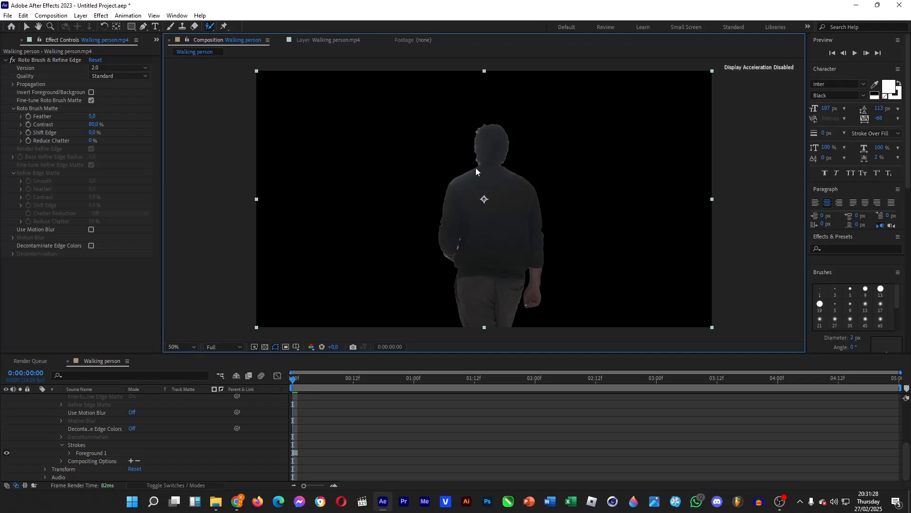
pyautogui.click(312, 40)
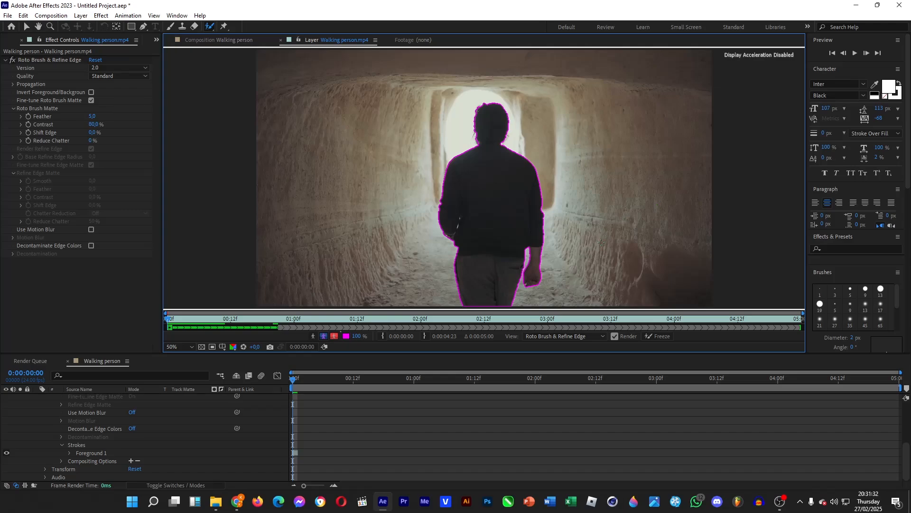
# Step: Freeze the Roto Brush propagation on the layer and unfreeze it again
pyautogui.click(651, 335)
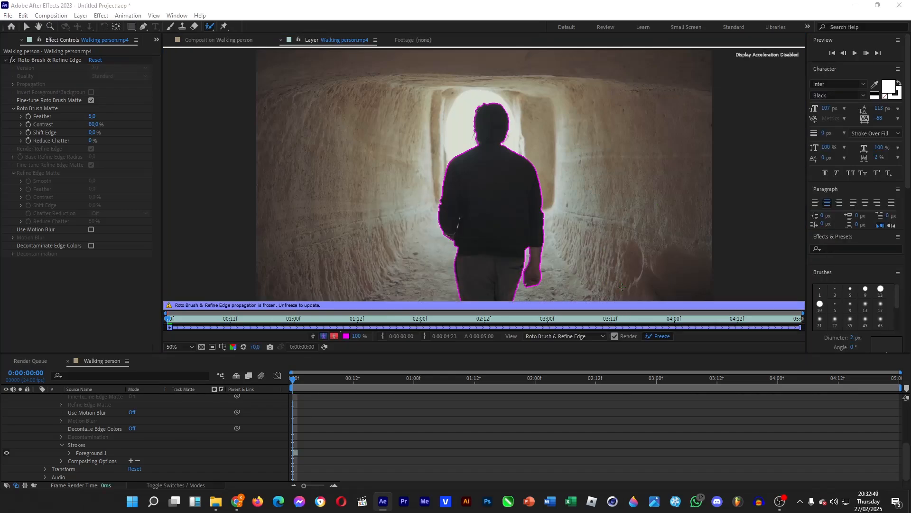
pyautogui.click(663, 336)
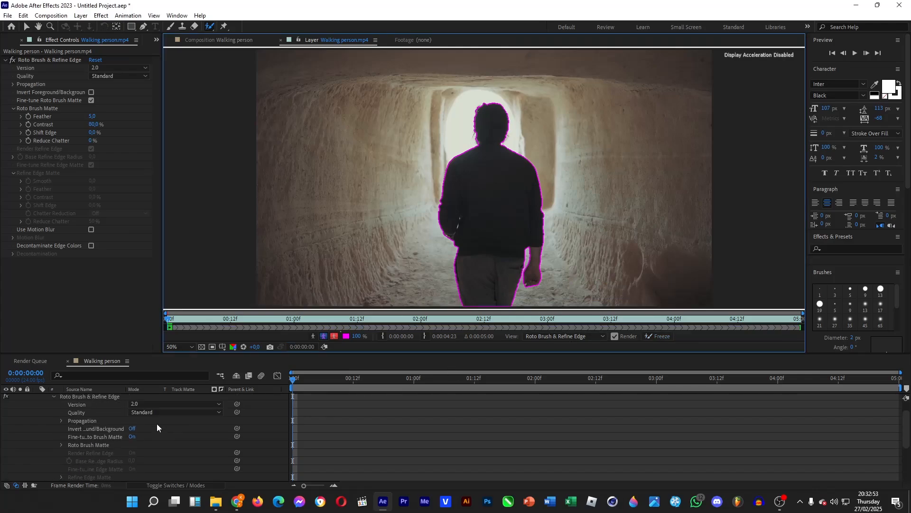
# Step: Auto-trace the Walking person layer's Alpha channel over the whole work area to generate masks
pyautogui.scroll(5, 157, 427)
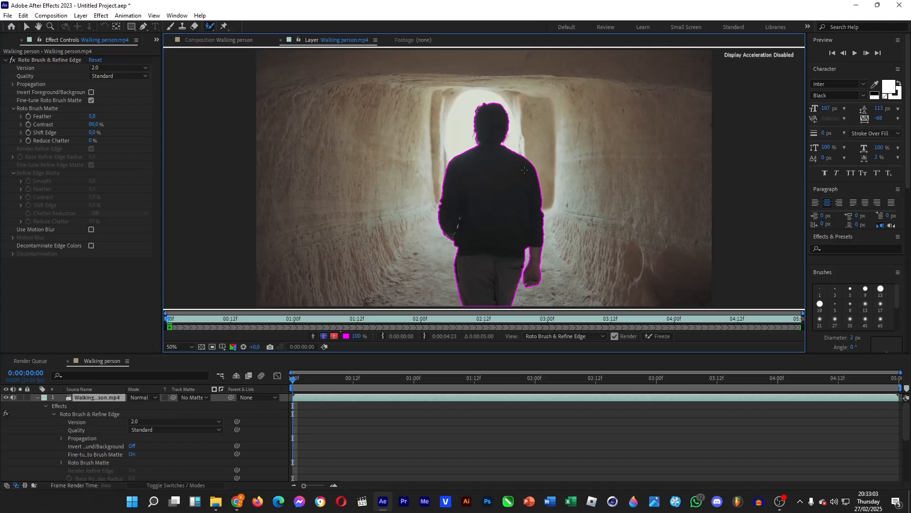
pyautogui.click(85, 17)
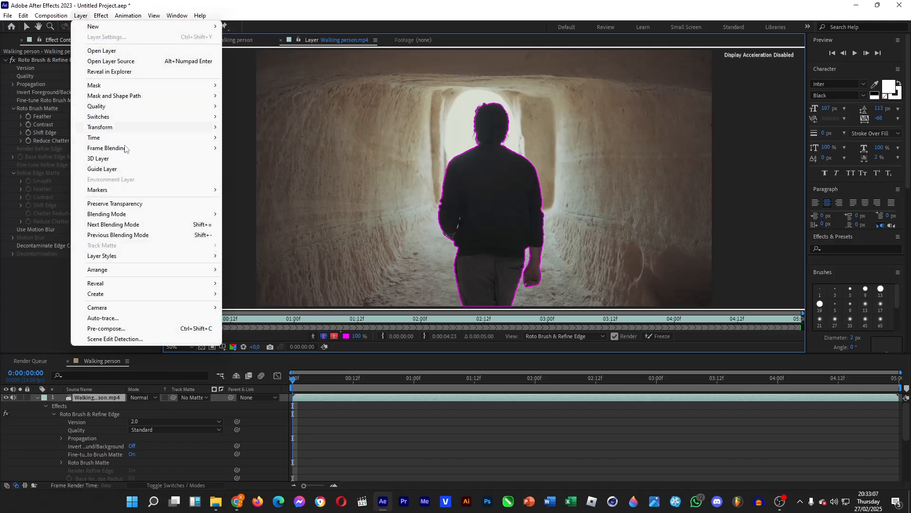
pyautogui.click(118, 318)
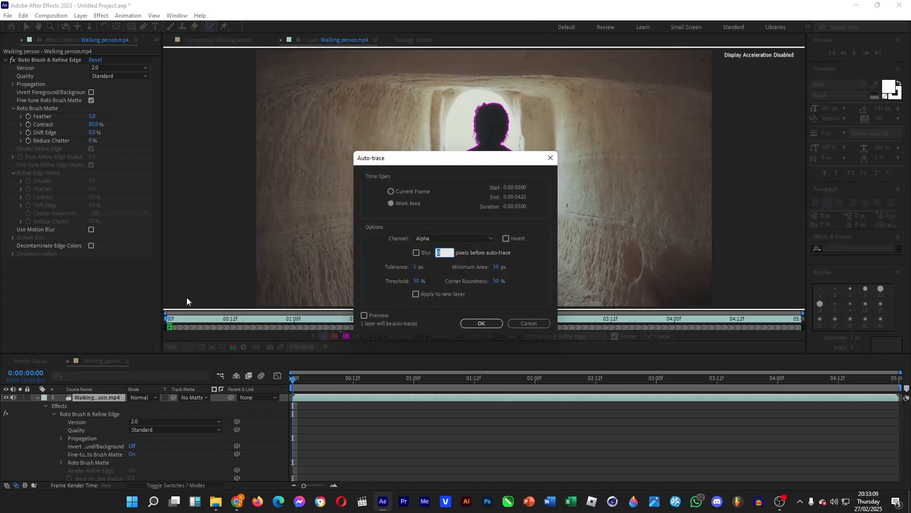
pyautogui.click(391, 203)
pyautogui.click(482, 323)
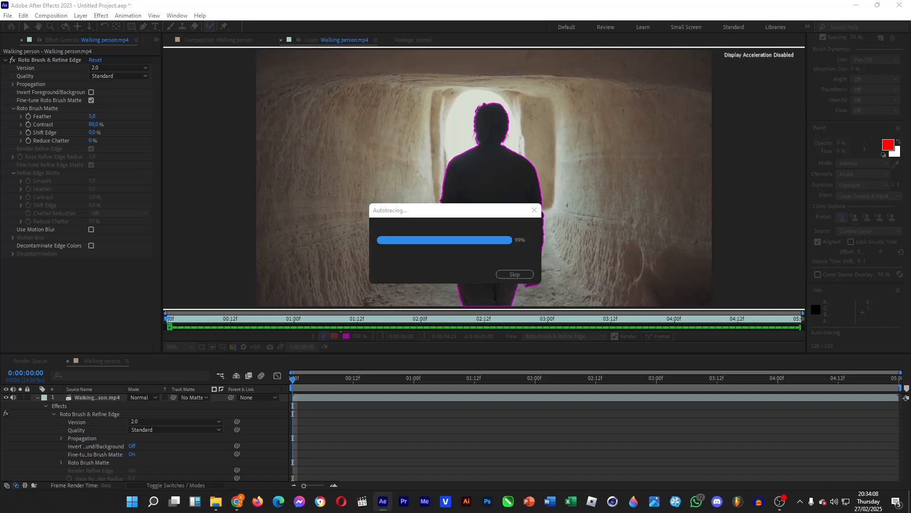
# Step: Delete the Roto Brush & Refine Edge effect from the Walking person layer
pyautogui.click(95, 399)
pyautogui.click(61, 414)
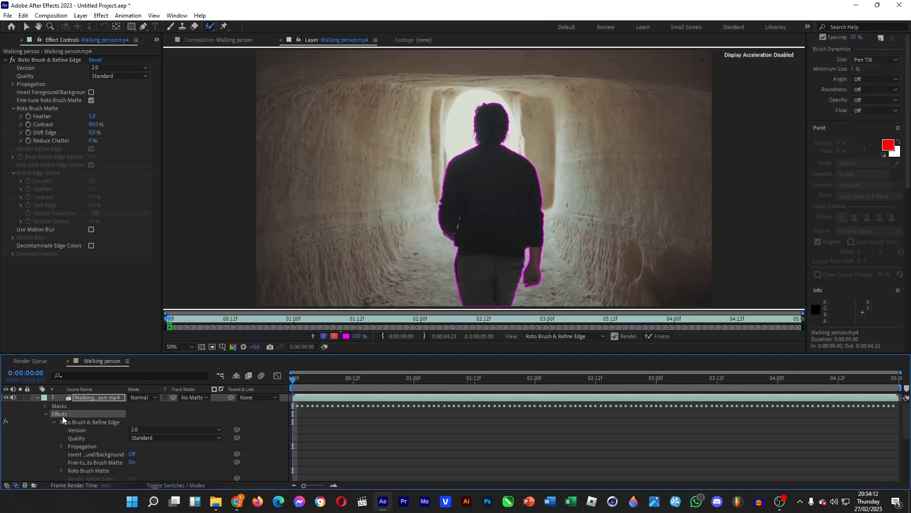
pyautogui.press('Delete')
# Step: Check how the traced masks follow the walking man in the composition up to 0:00:01:16
pyautogui.click(212, 39)
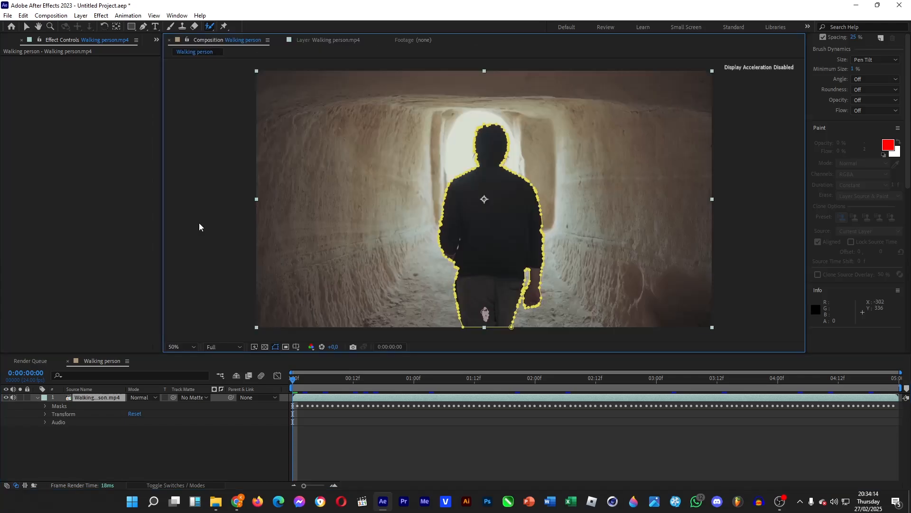
pyautogui.moveTo(302, 379); pyautogui.dragTo(469, 388)
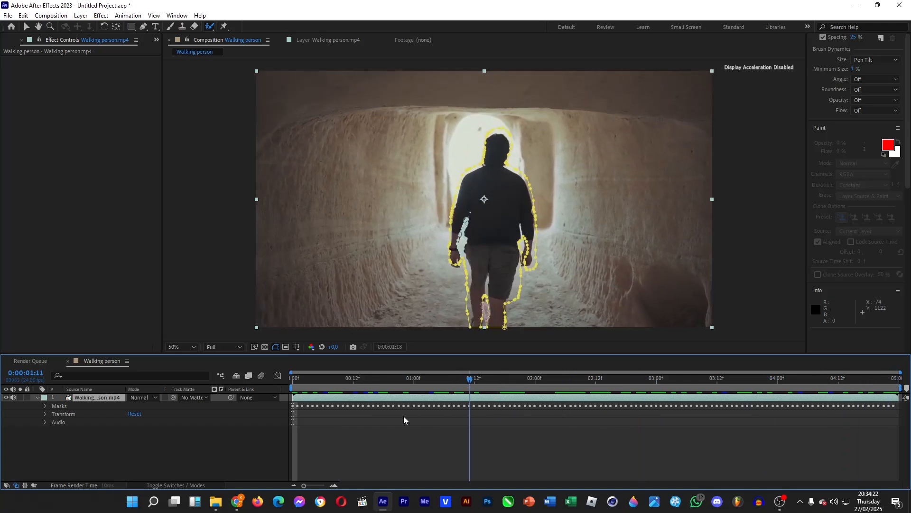
pyautogui.moveTo(404, 420); pyautogui.dragTo(495, 402)
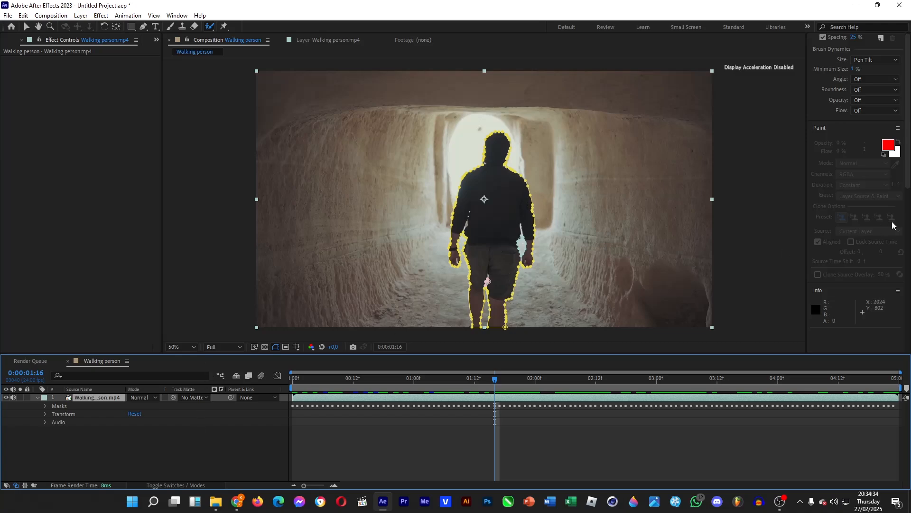
# Step: Search the effects and presets for "saber" and select the Video Copilot Saber effect
pyautogui.scroll(5, 867, 223)
pyautogui.click(860, 250)
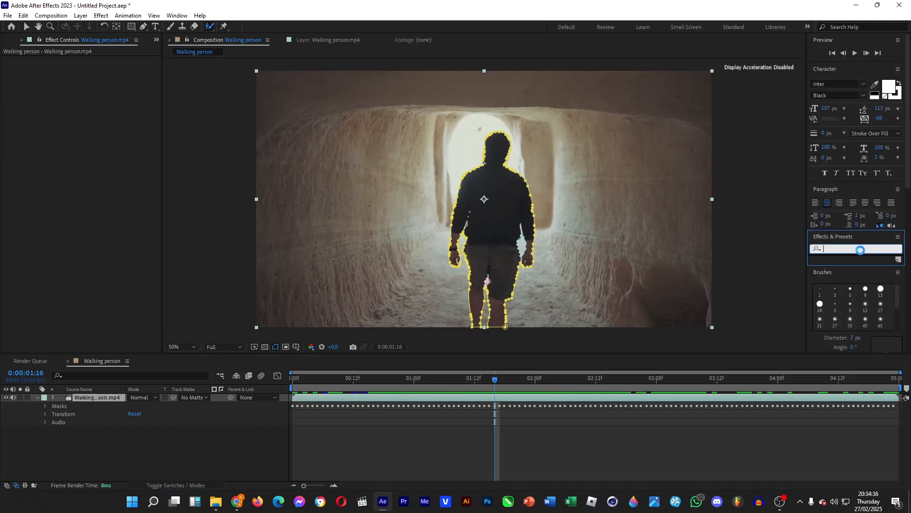
pyautogui.write('saber')
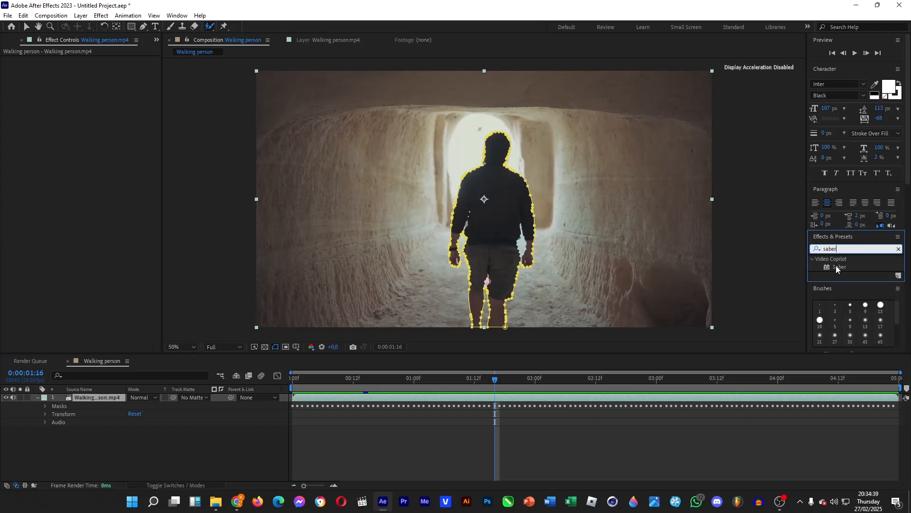
pyautogui.moveTo(838, 266)
pyautogui.mouseDown()
pyautogui.moveTo(641, 305)
pyautogui.moveTo(841, 270)
pyautogui.mouseUp()
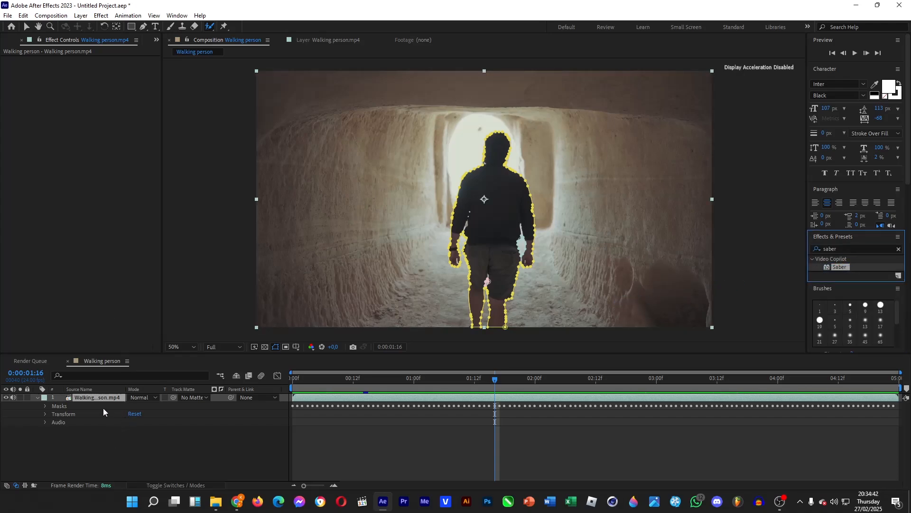
# Step: Set the Walking person layer's Mask 1 mode to Add and the Mask 2 and Mask 3 modes to Subtract
pyautogui.click(87, 399)
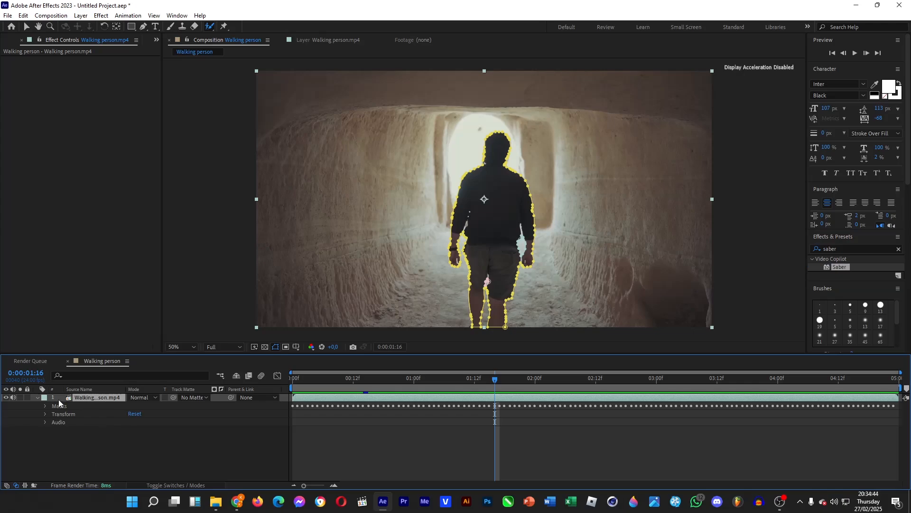
pyautogui.click(45, 406)
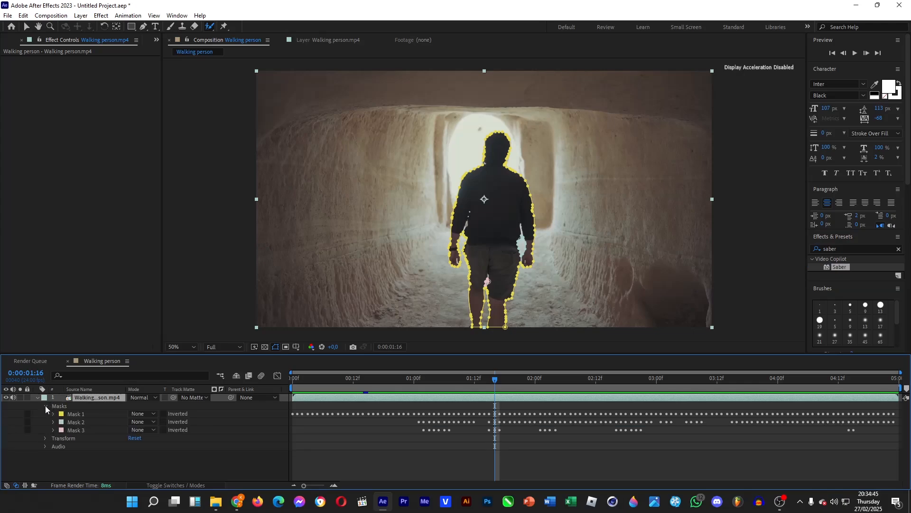
pyautogui.click(137, 414)
pyautogui.click(149, 352)
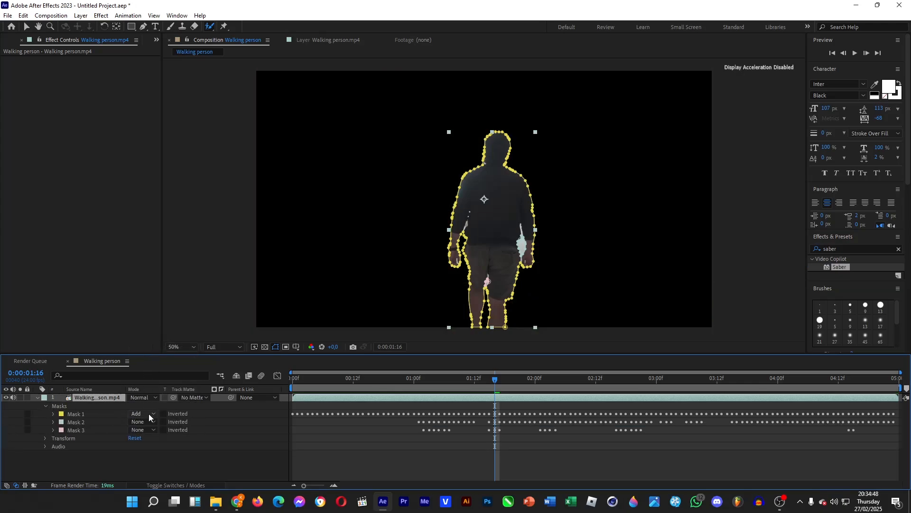
pyautogui.click(148, 422)
pyautogui.click(151, 370)
pyautogui.click(150, 430)
pyautogui.click(159, 378)
# Step: Duplicate the Walking person layer and delete all masks from the lower copy
pyautogui.hotkey('ctrl', 'd')
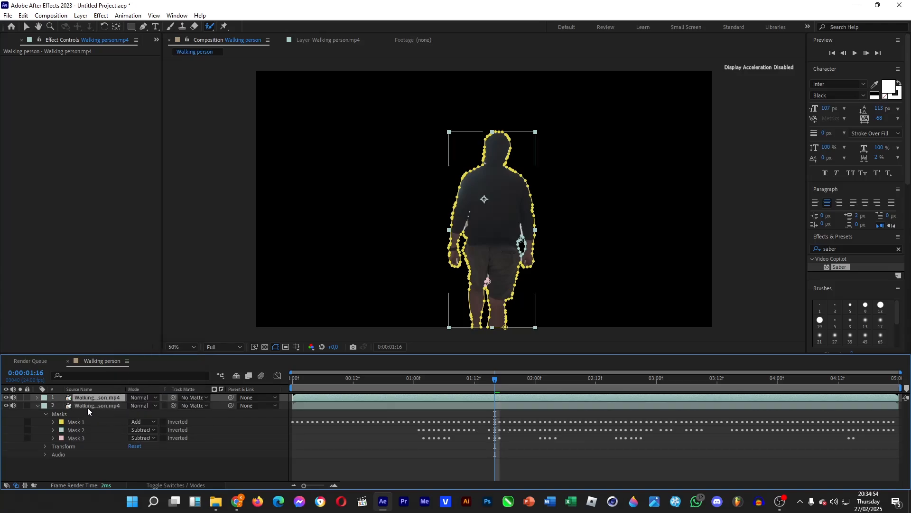
pyautogui.click(64, 413)
pyautogui.press('Delete')
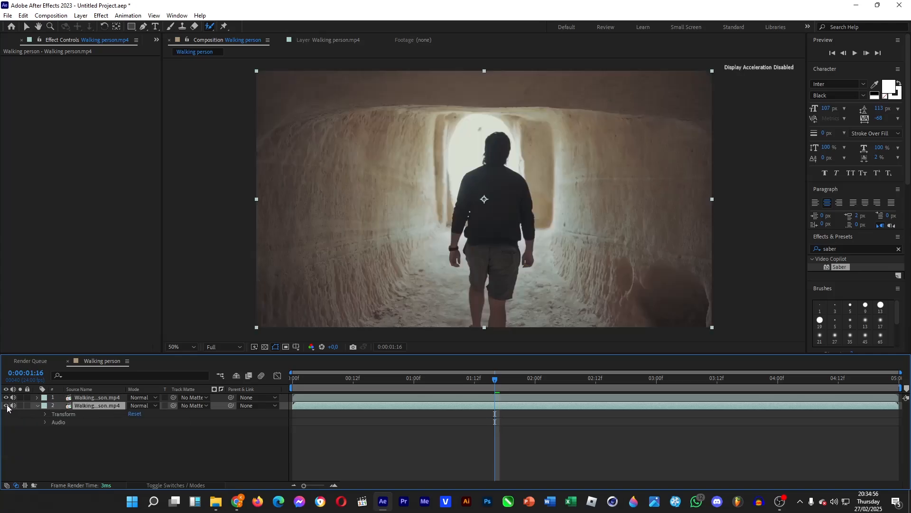
# Step: Hide and show the lower layer to check the masked cutout, and select the upper masked layer
pyautogui.click(5, 405)
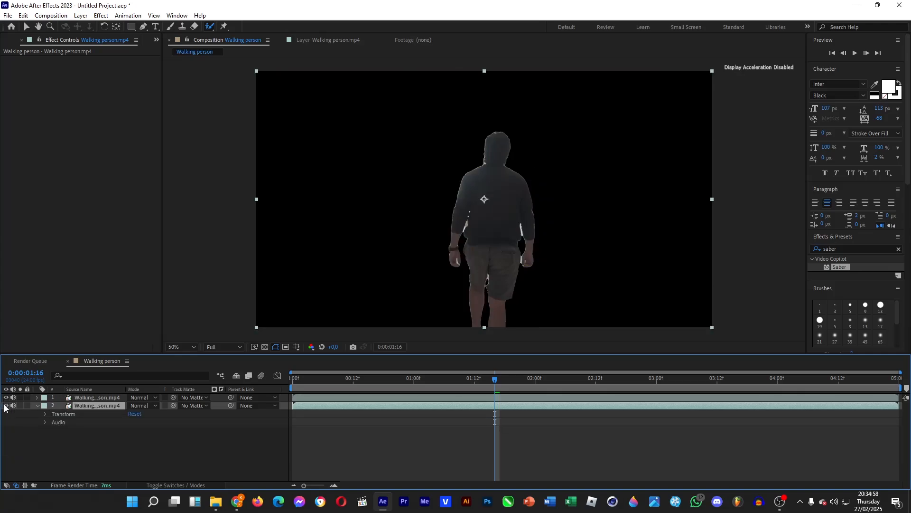
pyautogui.click(6, 405)
pyautogui.click(104, 443)
pyautogui.click(79, 399)
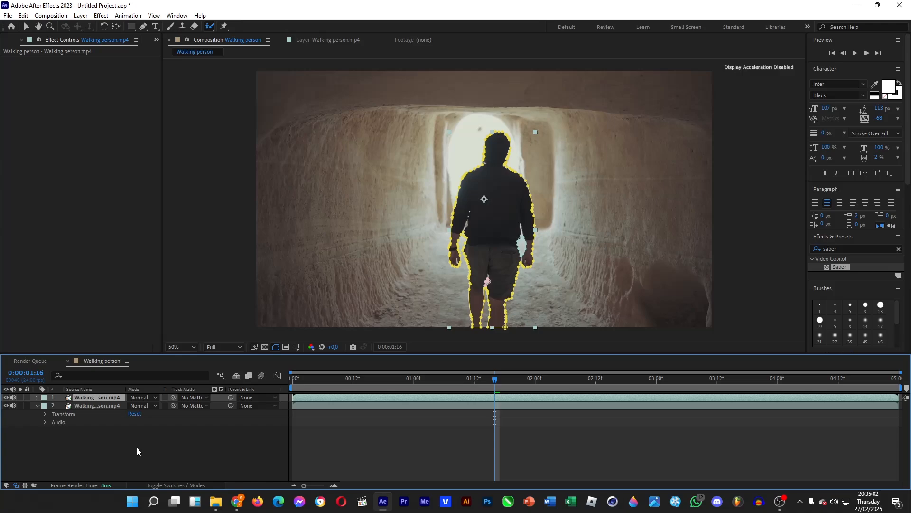
# Step: Create a 1920 × 1080 px solid coloured #060606 above the two Walking person layers
pyautogui.rightClick(169, 441)
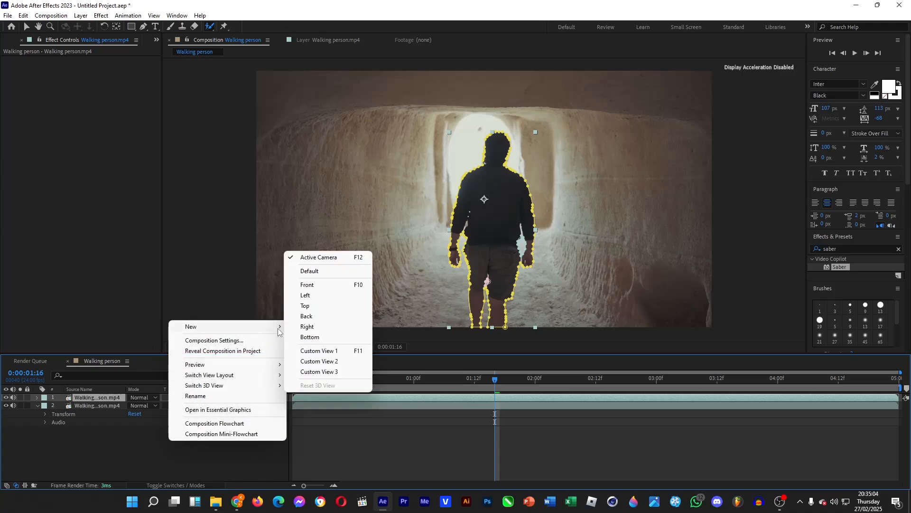
pyautogui.moveTo(268, 328)
pyautogui.click(317, 351)
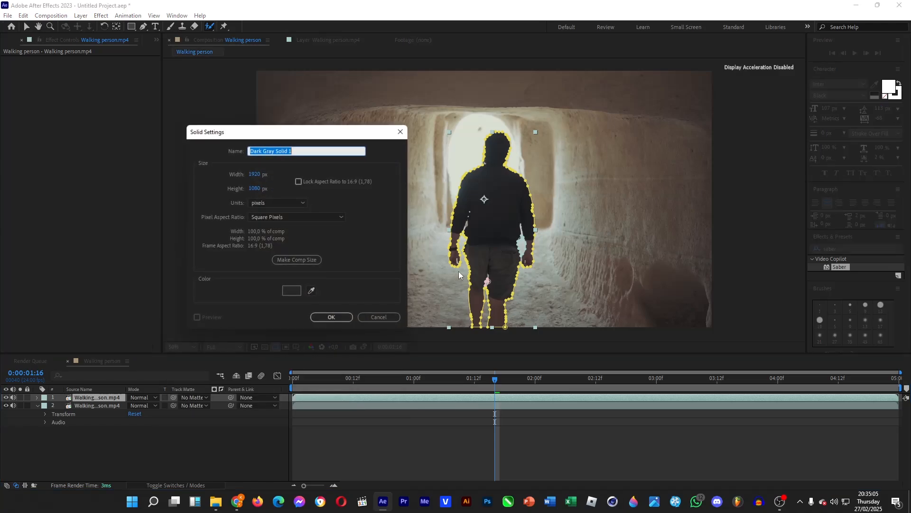
pyautogui.click(292, 291)
pyautogui.click(552, 300)
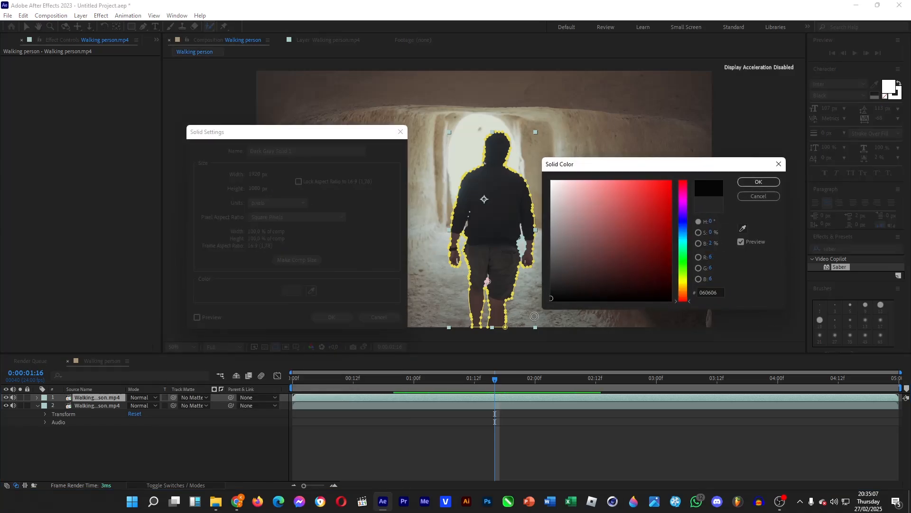
pyautogui.click(744, 181)
pyautogui.click(339, 315)
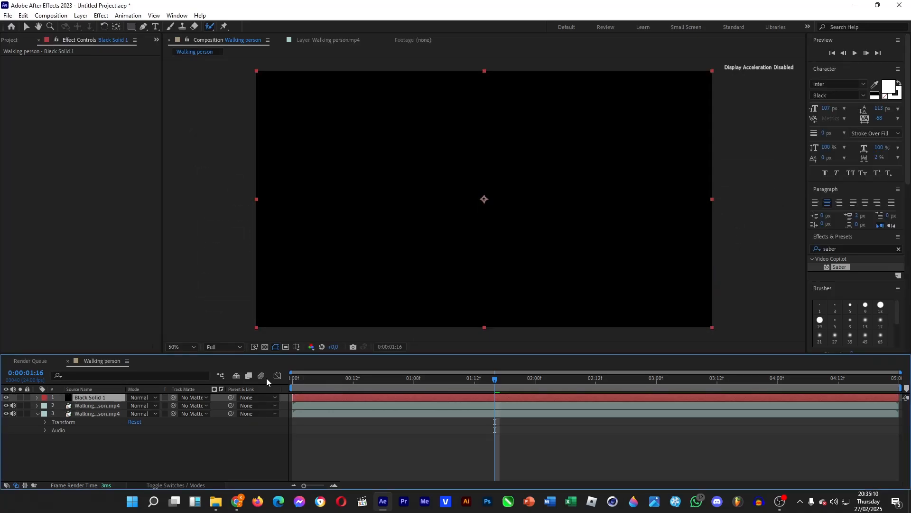
# Step: Copy all masks from the upper Walking person layer onto the black solid at the first frame
pyautogui.moveTo(306, 388); pyautogui.dragTo(282, 388)
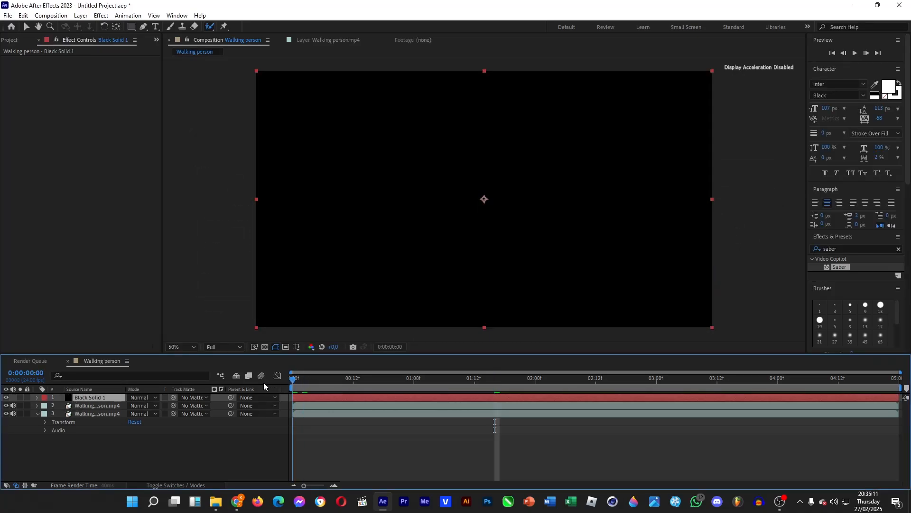
pyautogui.click(36, 406)
pyautogui.click(46, 415)
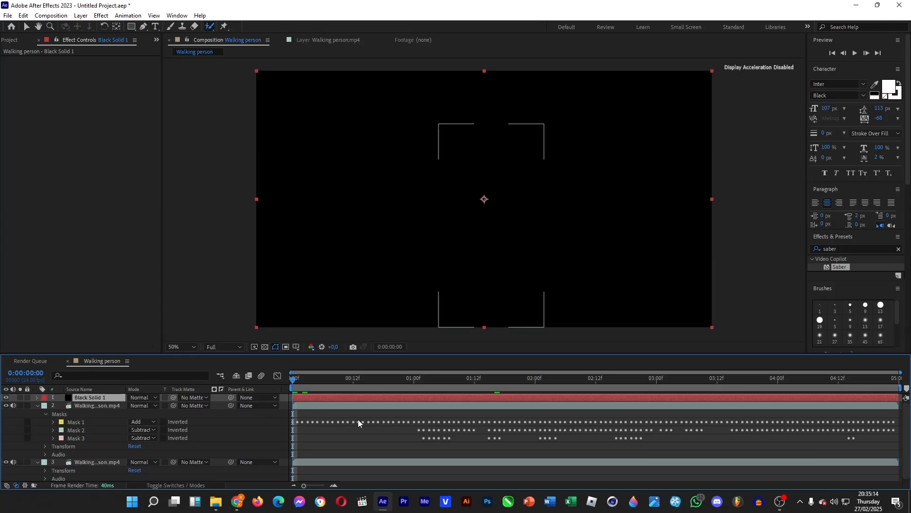
pyautogui.click(61, 415)
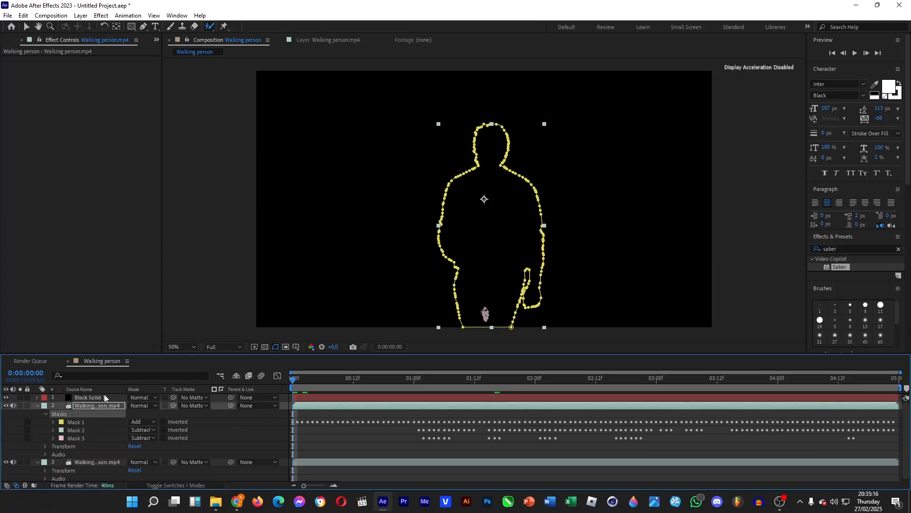
pyautogui.click(94, 398)
pyautogui.hotkey('ctrl', 'v')
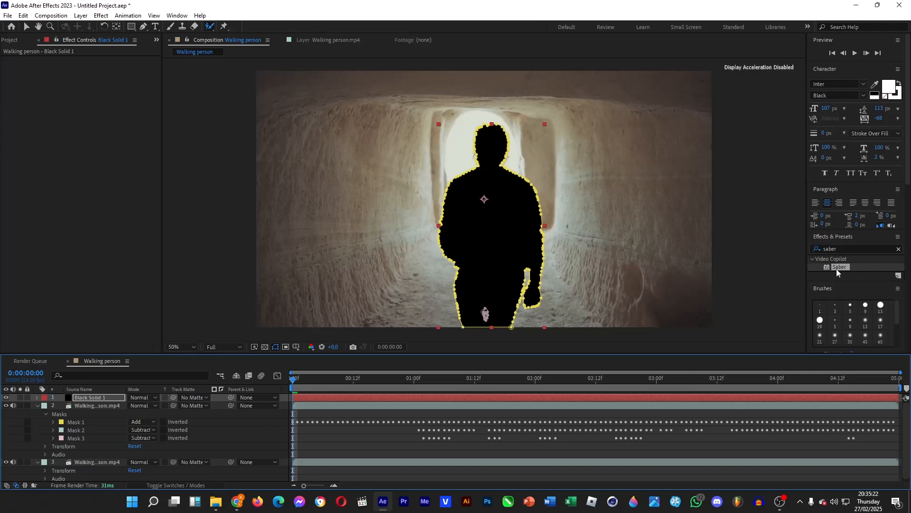
# Step: Apply the Saber effect to the black solid and set its Core Type to Layer Masks
pyautogui.moveTo(838, 266); pyautogui.dragTo(90, 397)
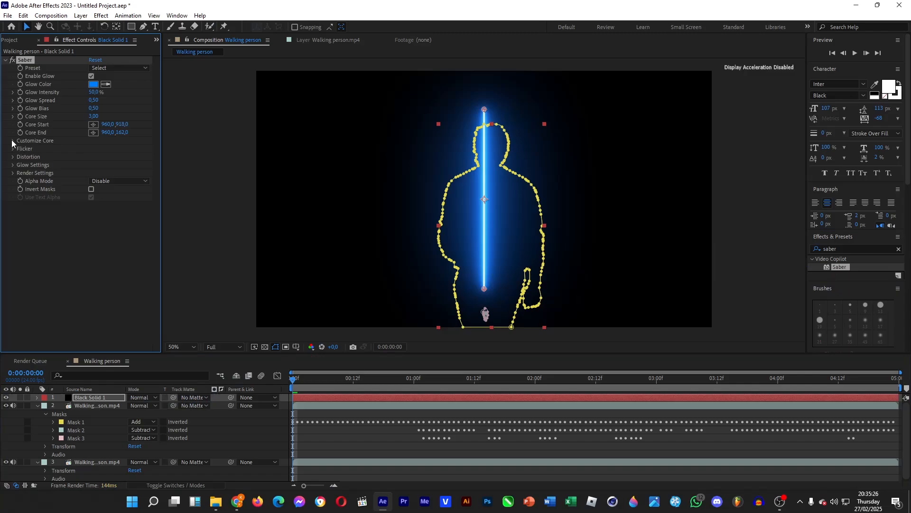
pyautogui.click(13, 140)
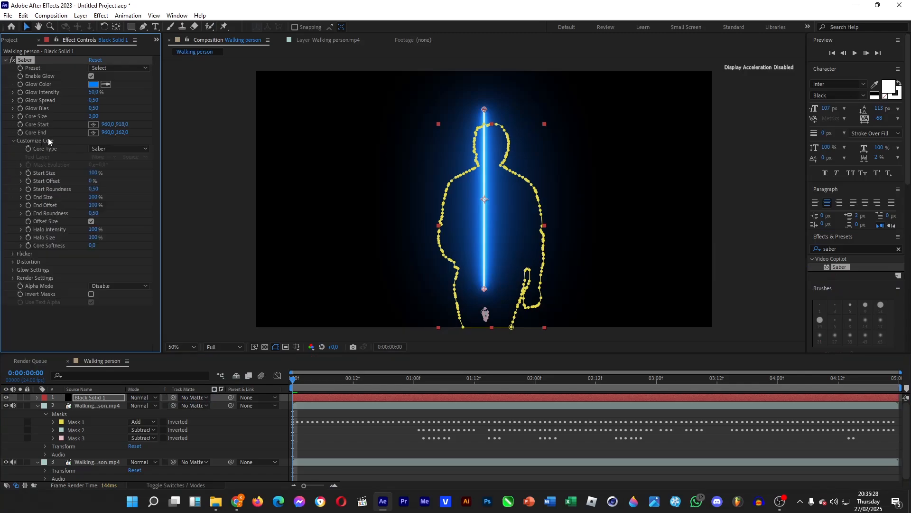
pyautogui.click(113, 149)
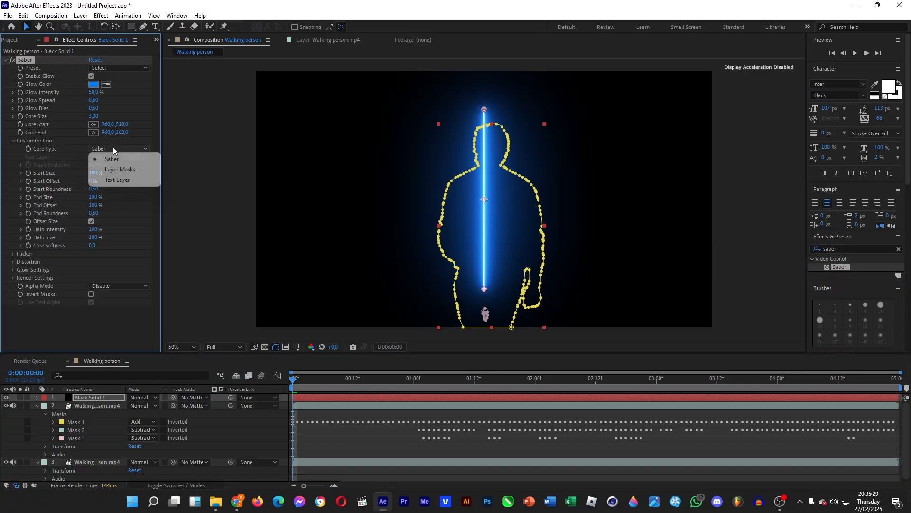
pyautogui.click(116, 171)
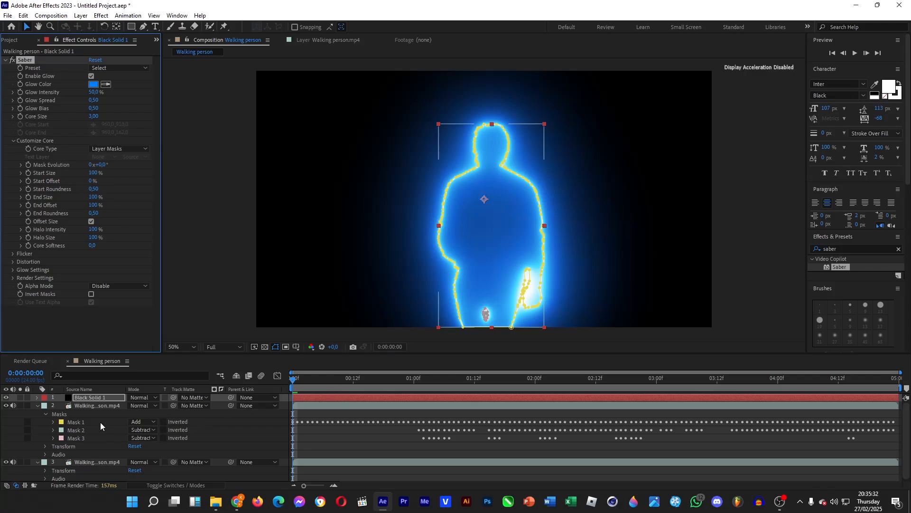
# Step: Set the black solid's blending mode to Add and scrub the opening frames to check the glow over the footage
pyautogui.click(155, 397)
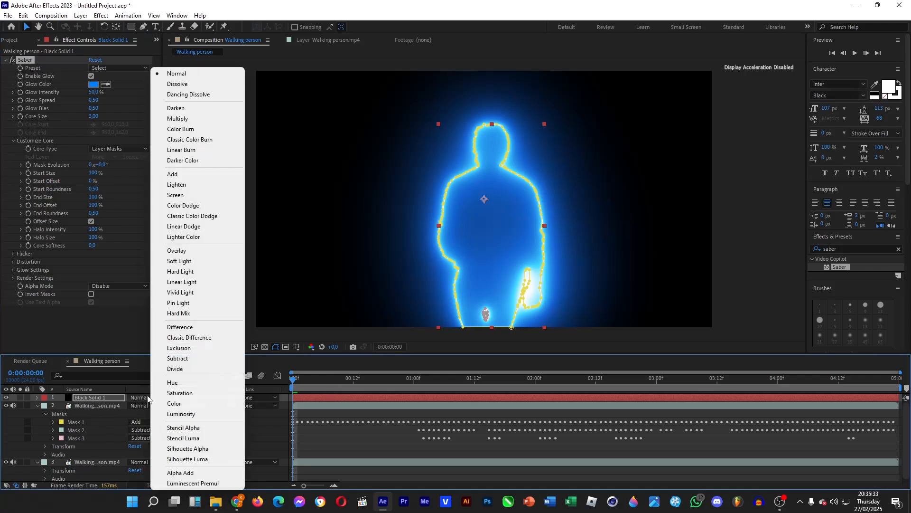
pyautogui.click(173, 174)
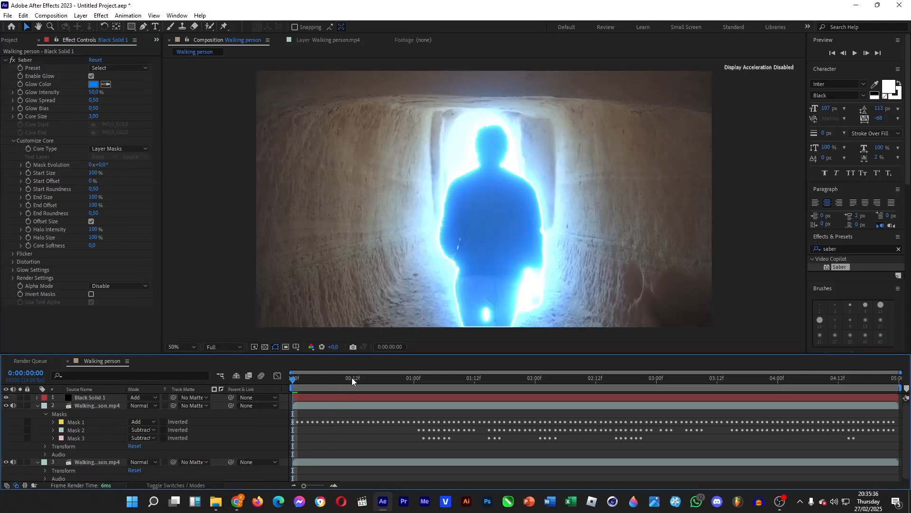
pyautogui.moveTo(352, 377); pyautogui.dragTo(301, 398)
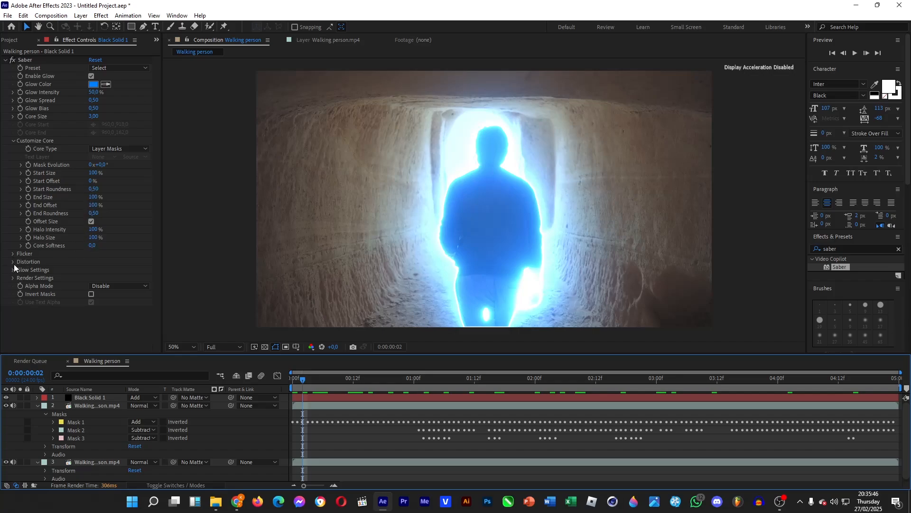
# Step: Set Saber's Start Offset to 66% and its Mask Evolution to -165°
pyautogui.click(128, 199)
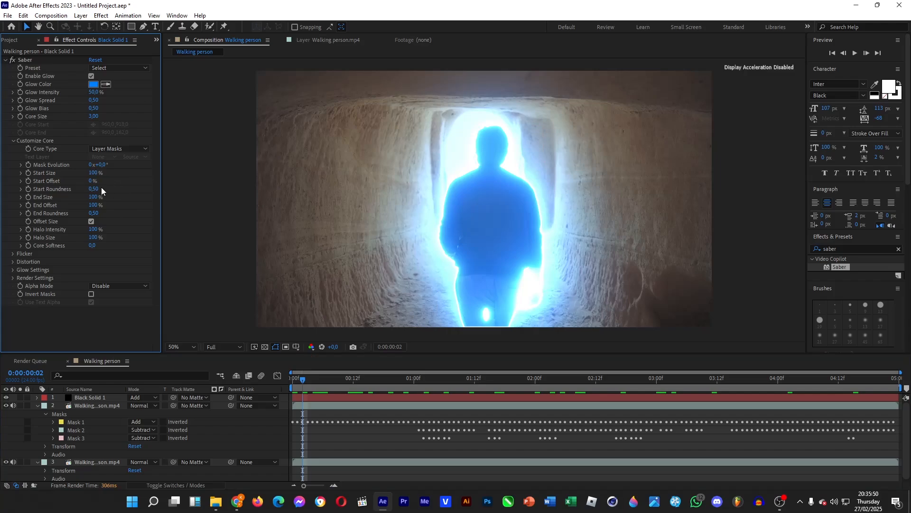
pyautogui.moveTo(92, 181)
pyautogui.mouseDown()
pyautogui.moveTo(138, 179)
pyautogui.moveTo(97, 180)
pyautogui.mouseUp()
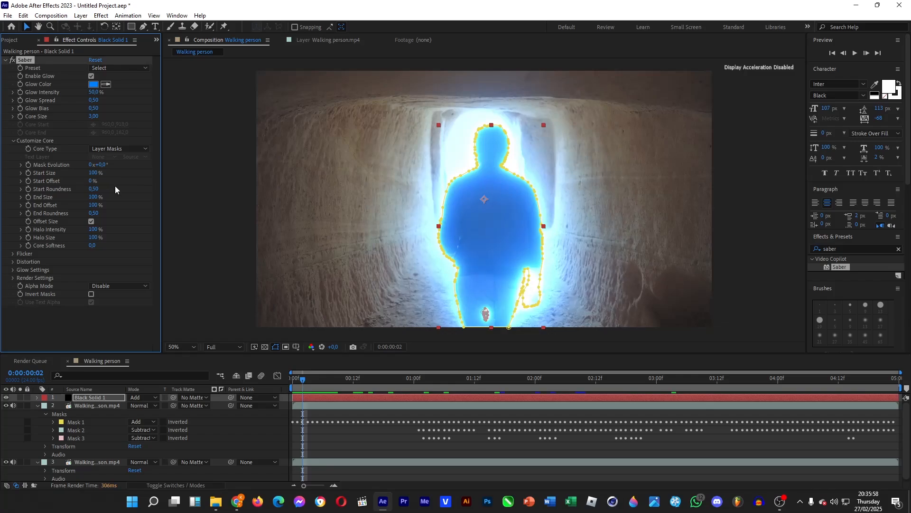
pyautogui.moveTo(117, 179); pyautogui.dragTo(124, 179)
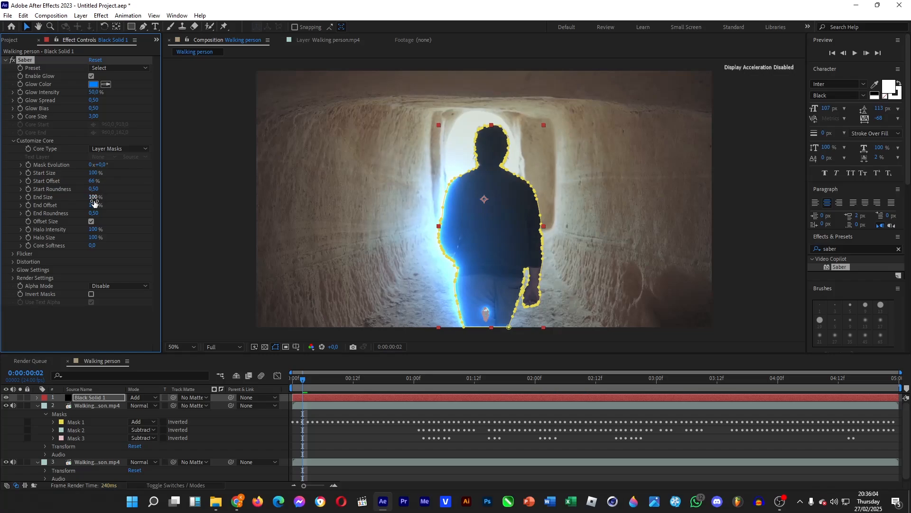
pyautogui.moveTo(87, 208)
pyautogui.mouseDown()
pyautogui.moveTo(77, 209)
pyautogui.moveTo(99, 210)
pyautogui.mouseUp()
pyautogui.moveTo(117, 164); pyautogui.dragTo(52, 197)
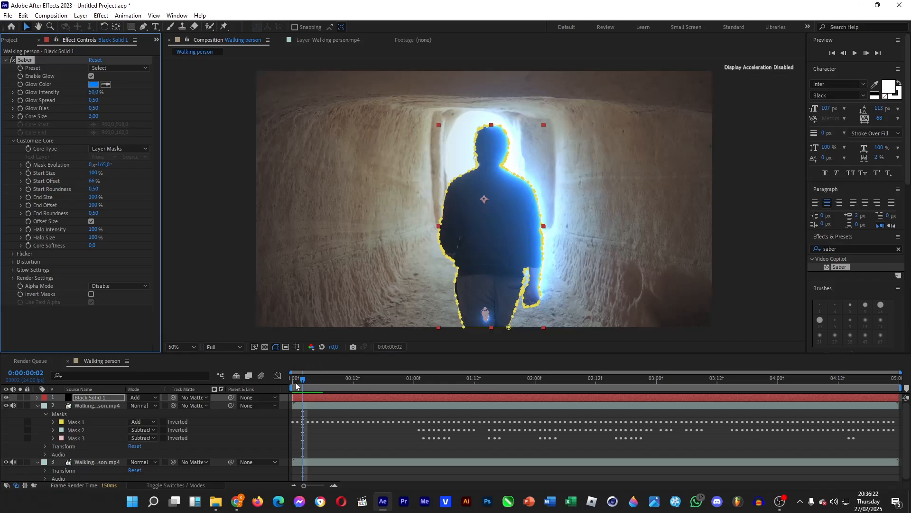
# Step: Animate Saber's Mask Evolution with a keyframe at the first frame and one of -1x-95° at 0:00:04:23
pyautogui.press('Home')
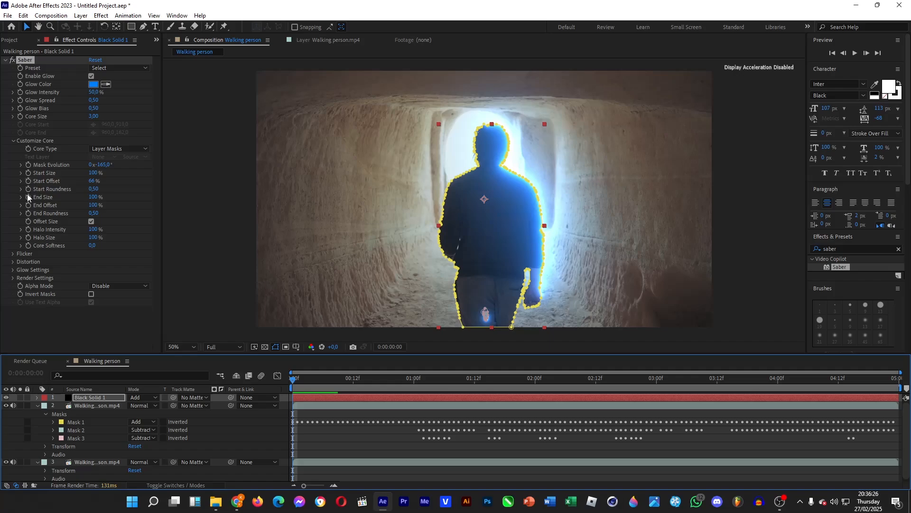
pyautogui.click(29, 164)
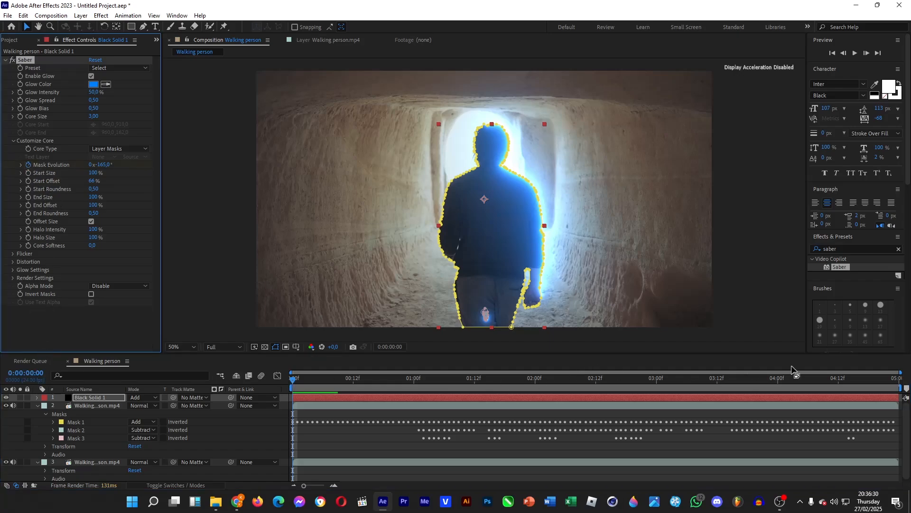
pyautogui.click(895, 378)
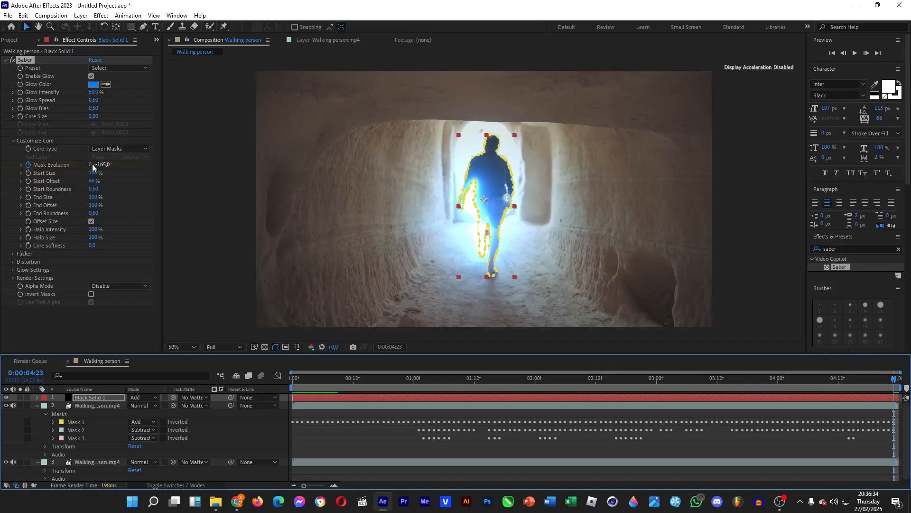
pyautogui.moveTo(101, 166); pyautogui.dragTo(7, 204)
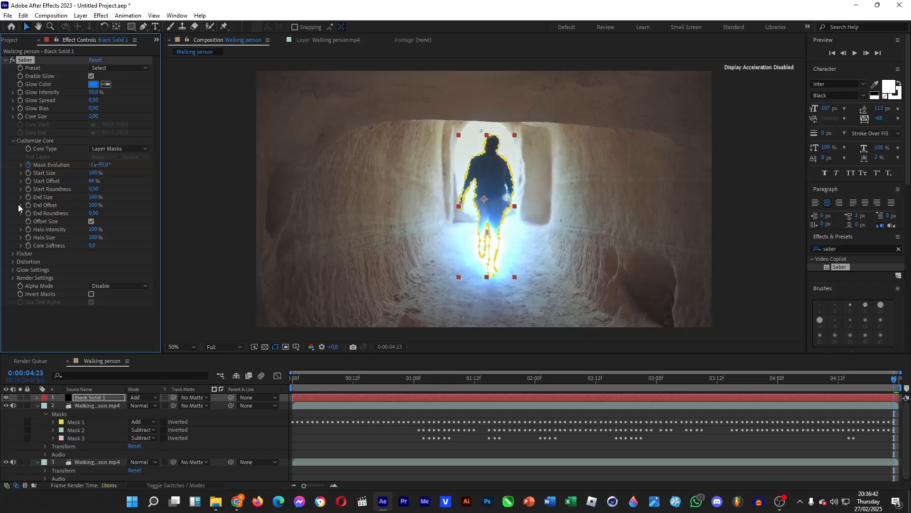
# Step: Scrub the composition from start to end to check the glow's travel around the man, stopping at 0:00:01:11
pyautogui.click(343, 382)
pyautogui.moveTo(343, 383); pyautogui.dragTo(248, 377)
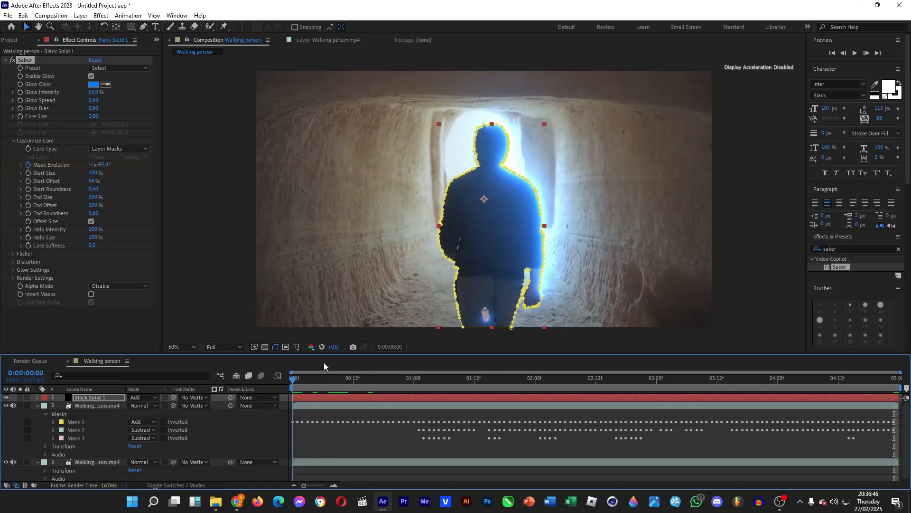
pyautogui.moveTo(325, 363); pyautogui.dragTo(894, 374)
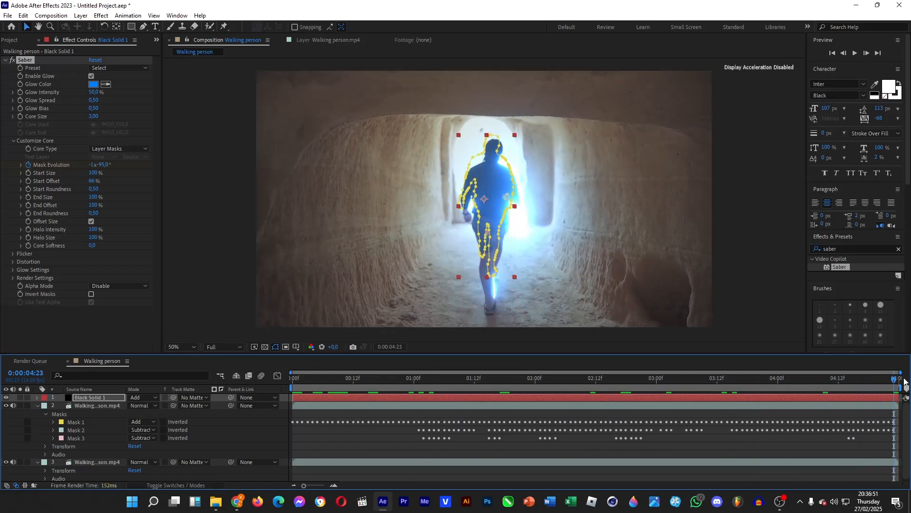
pyautogui.click(470, 379)
# Step: Try the Fractal and Inferno presets on the Saber effect and view the result without the mask outlines
pyautogui.click(116, 67)
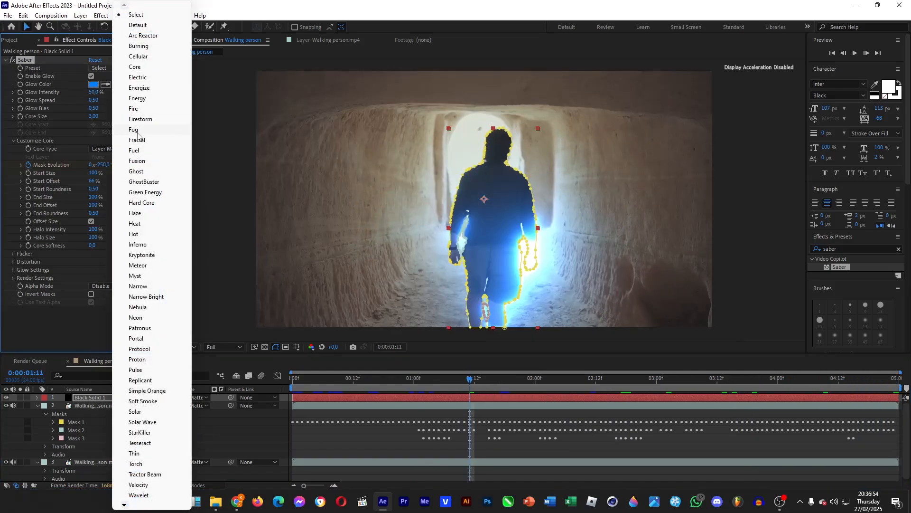
pyautogui.click(144, 136)
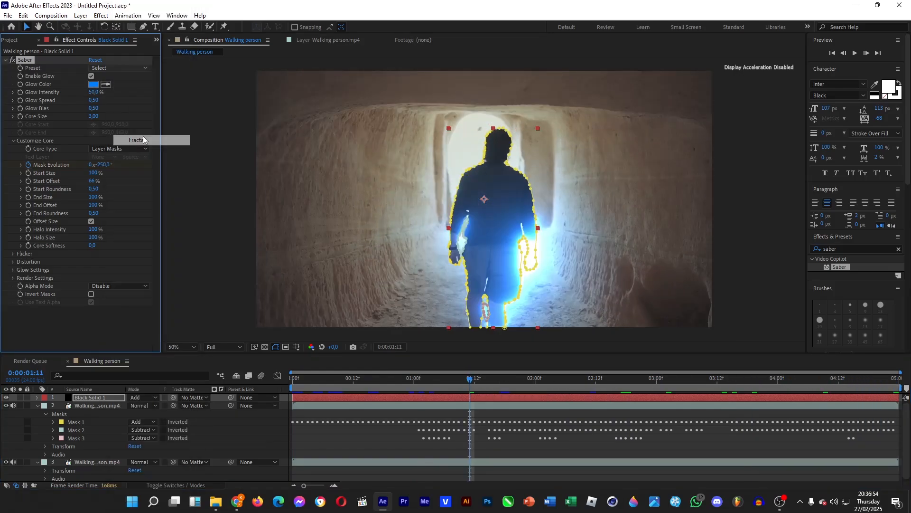
pyautogui.click(114, 69)
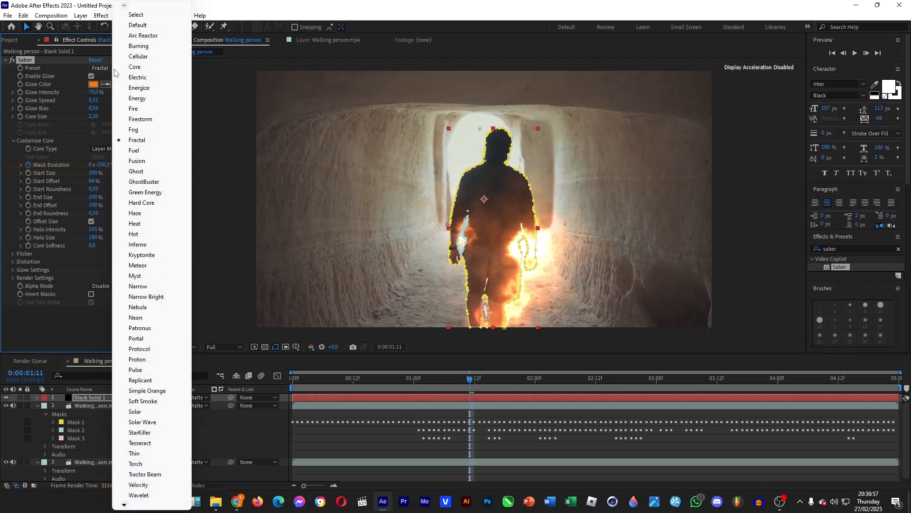
pyautogui.click(138, 244)
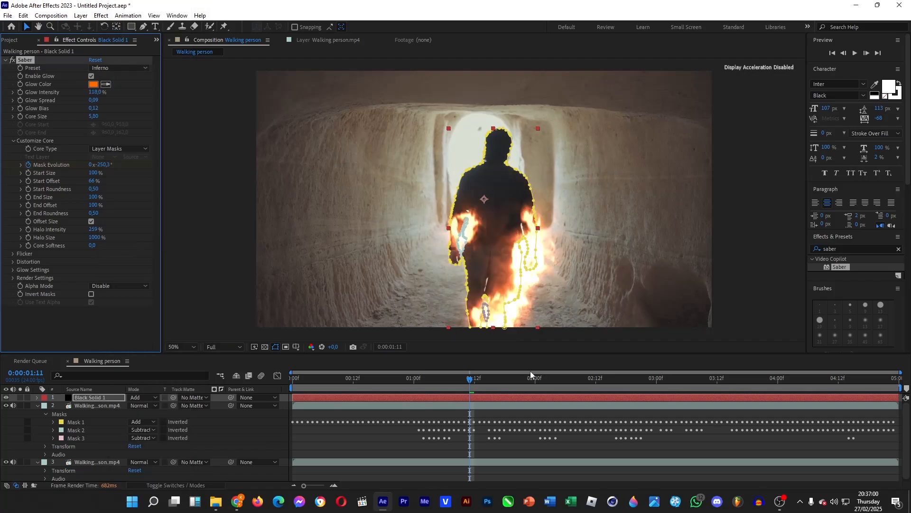
pyautogui.click(377, 448)
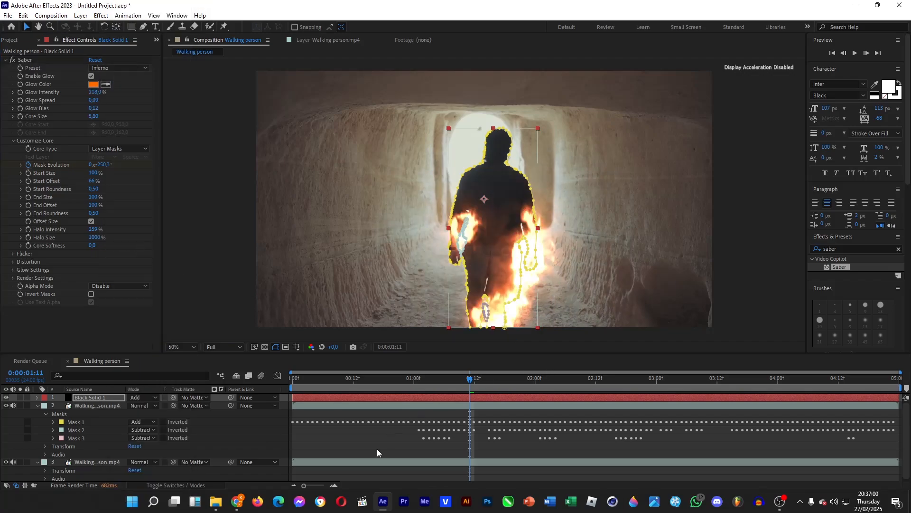
# Step: Try Saber's Electric preset and check the glow around 0:00:01:23
pyautogui.click(114, 68)
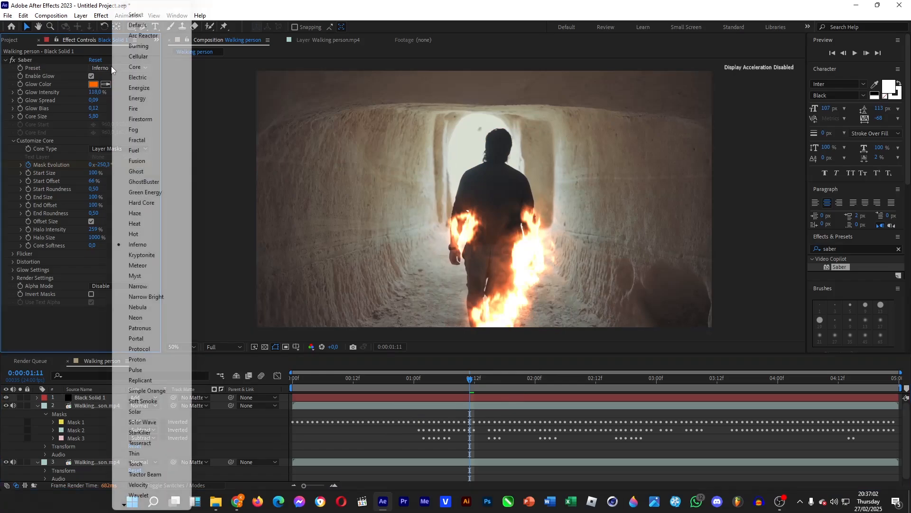
pyautogui.click(138, 78)
pyautogui.click(354, 440)
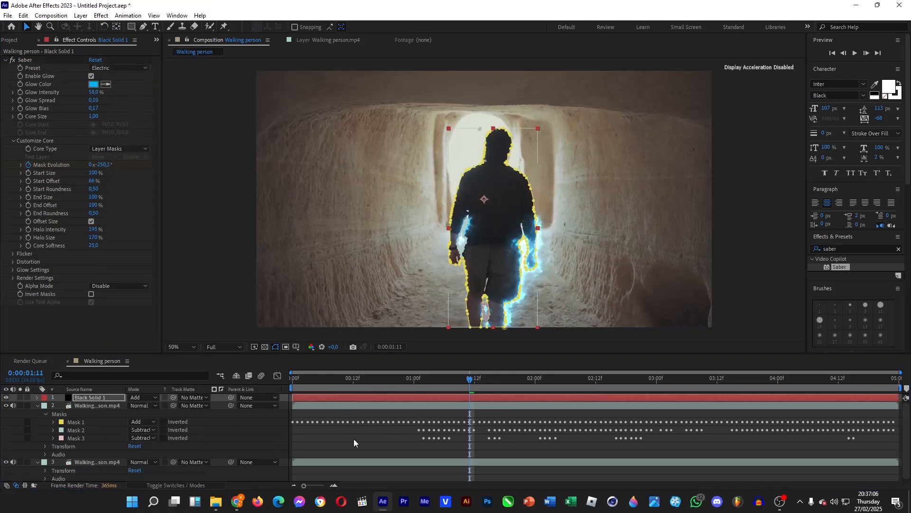
pyautogui.moveTo(561, 379); pyautogui.dragTo(528, 378)
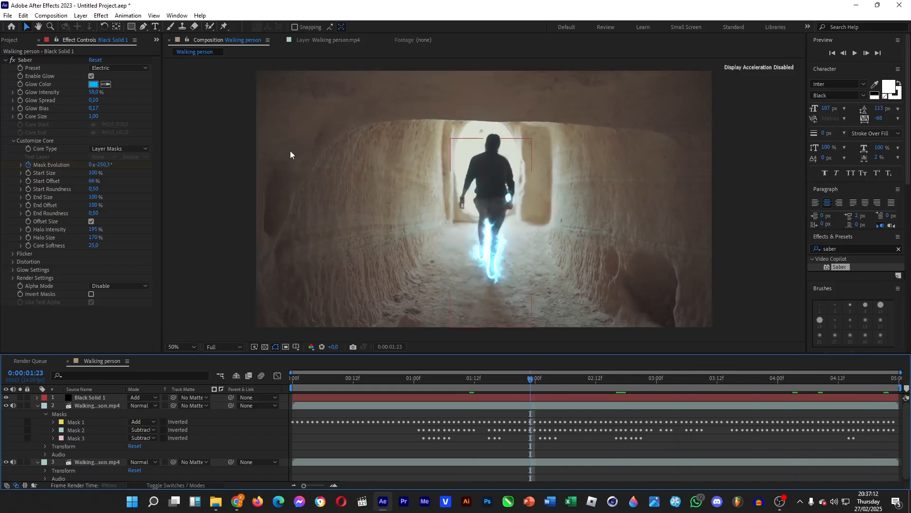
# Step: Change the Saber preset to Cellular
pyautogui.click(132, 68)
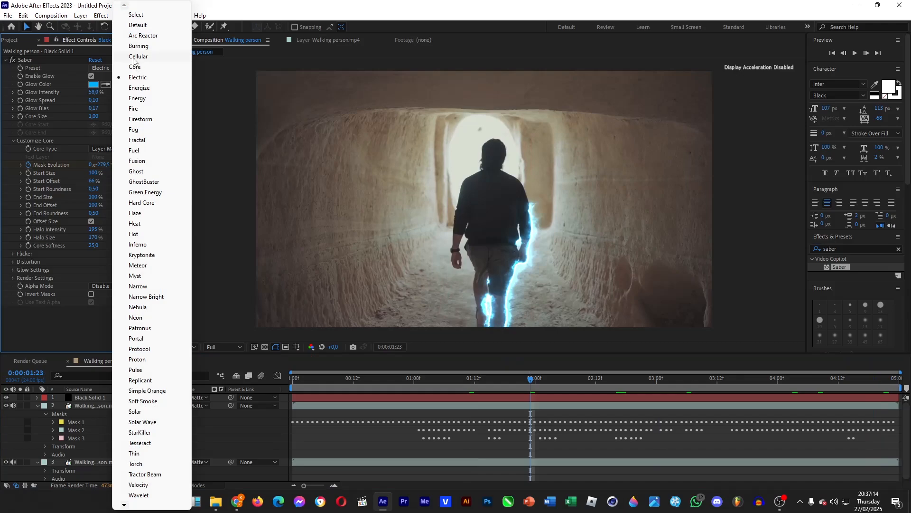
pyautogui.click(134, 57)
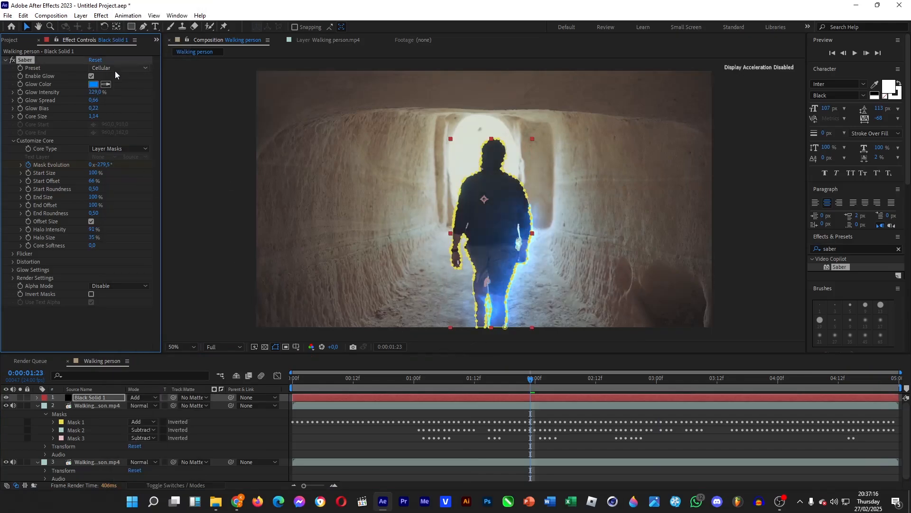
# Step: Set the Saber preset back to Default and scrub the glow without mask outlines through to 0:00:03:08
pyautogui.click(116, 68)
pyautogui.click(134, 25)
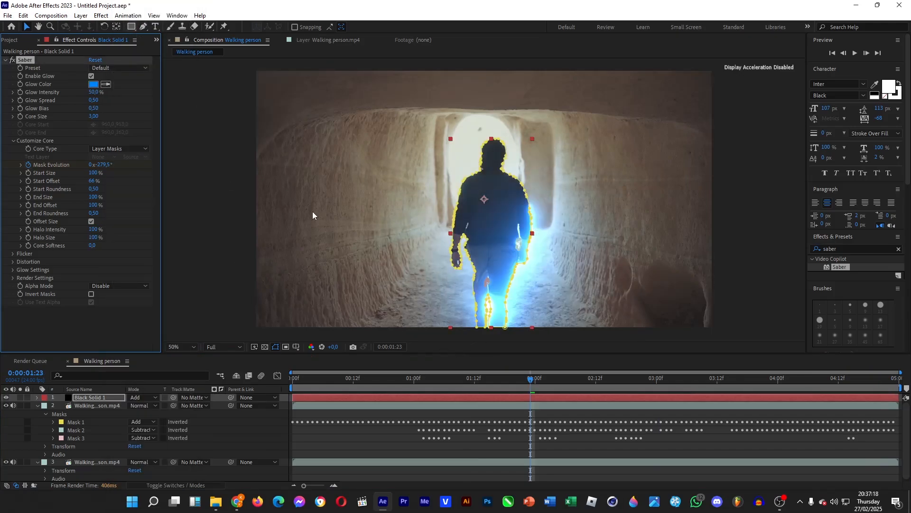
pyautogui.click(383, 426)
pyautogui.moveTo(639, 378); pyautogui.dragTo(668, 378)
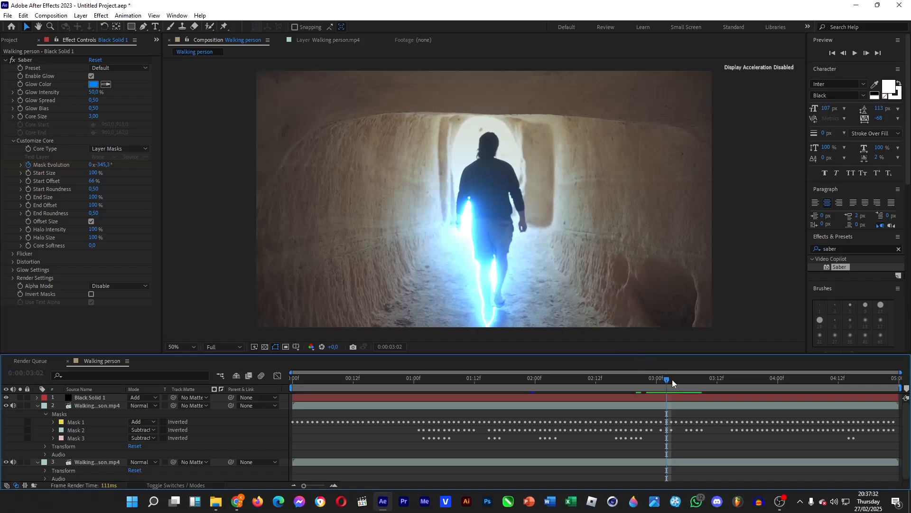
pyautogui.moveTo(671, 380); pyautogui.dragTo(699, 404)
# Step: Remove the inner masks, Mask 2 and Mask 3, from Black Solid 1 and scrub onward from 0:00:01:16 to check the glow
pyautogui.click(37, 398)
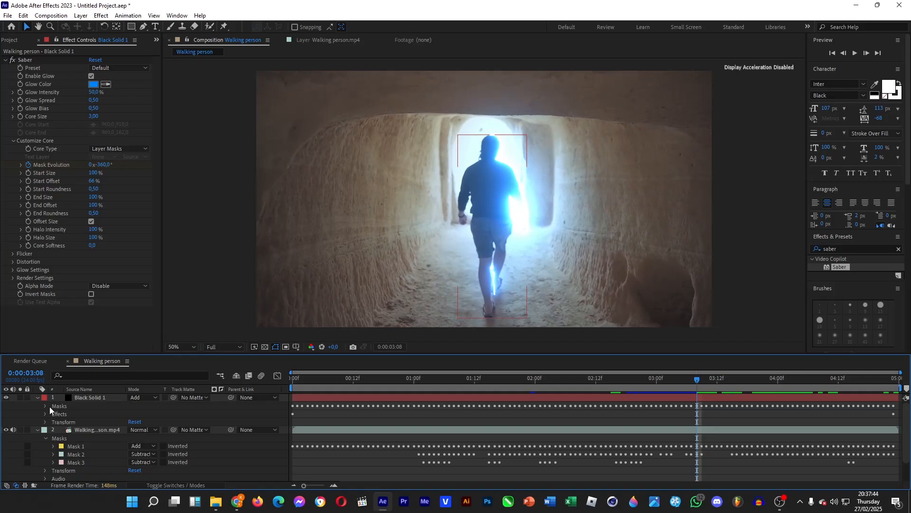
pyautogui.click(44, 406)
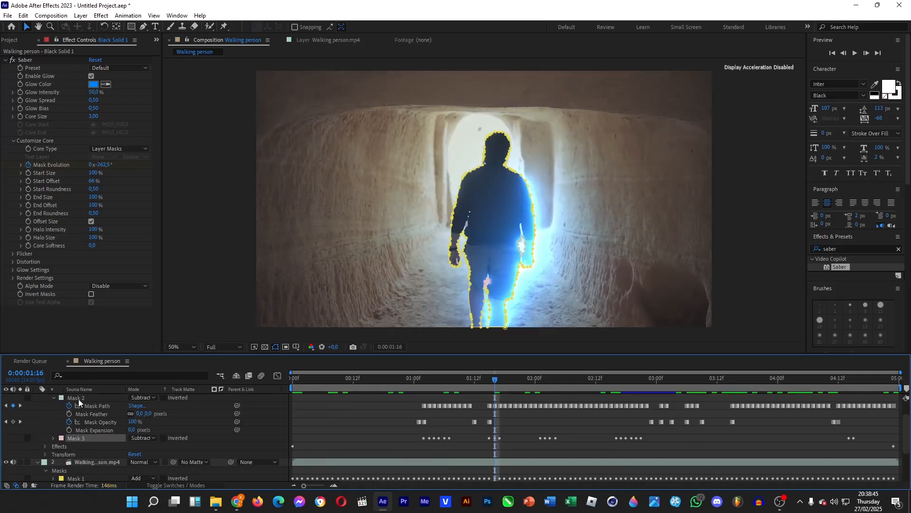
pyautogui.click(73, 397)
pyautogui.scroll(-2, 73, 396)
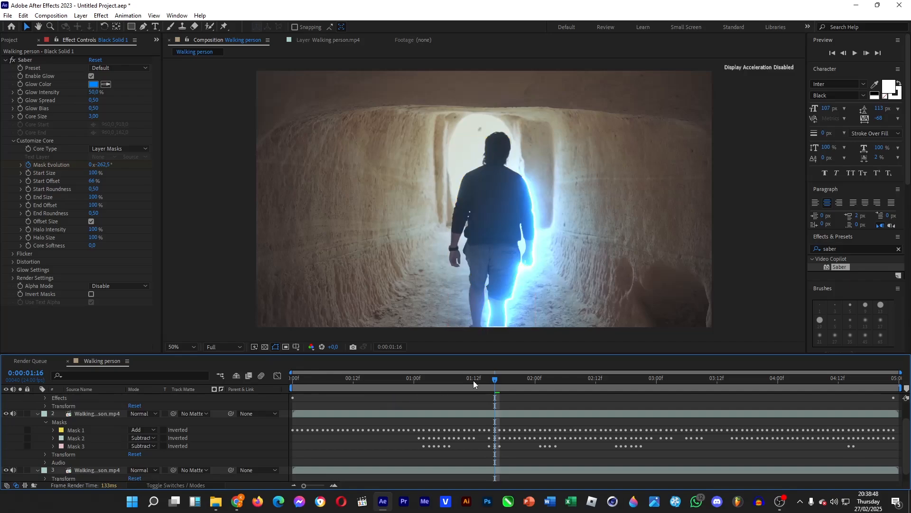
pyautogui.moveTo(479, 379); pyautogui.dragTo(771, 383)
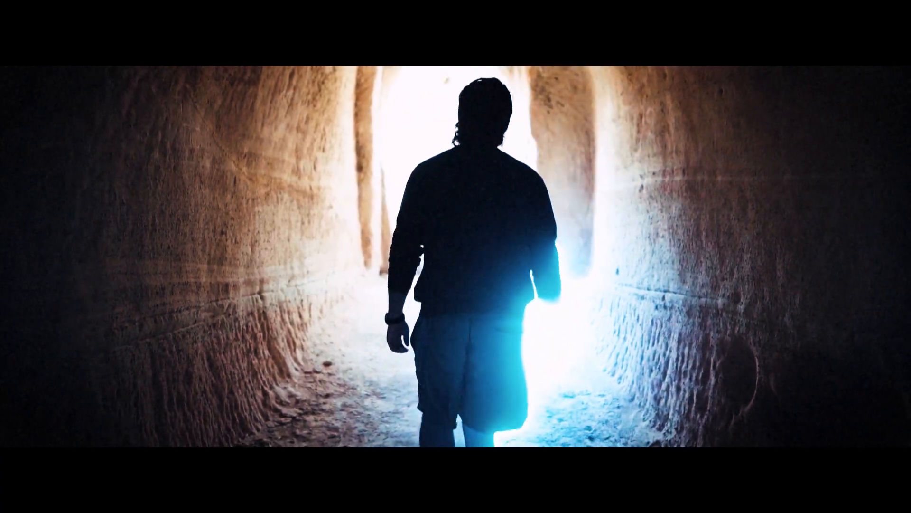